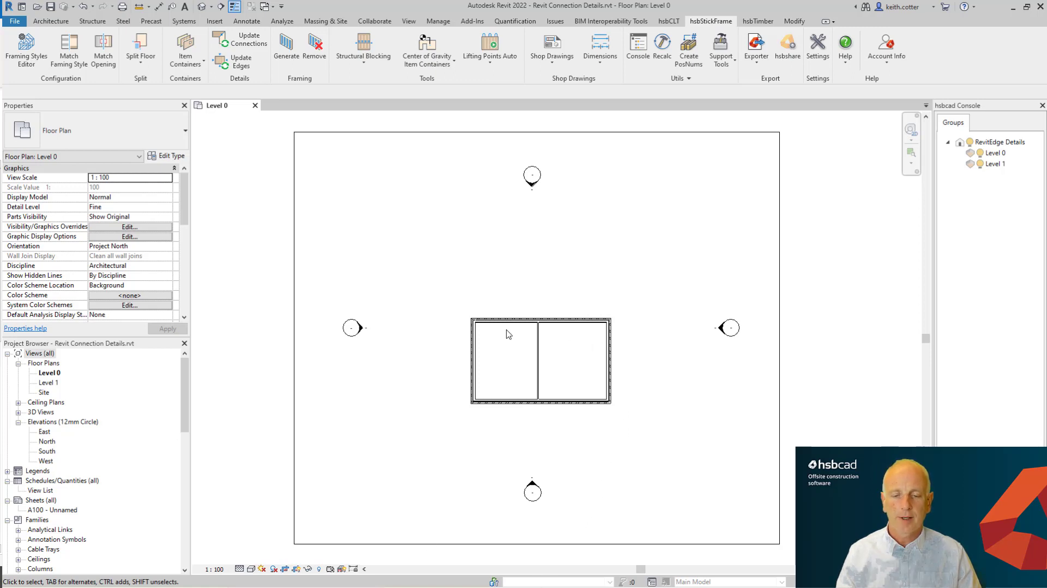
- Zoom into the Level 0 plan and confirm the exterior walls are 140 Wall_Gyp_Frame_OSB_Air_Brick and the partition 89 Wall_Int
{"action": "scroll", "coordinate": [507, 335], "scroll_direction": "up", "scroll_amount": 5}
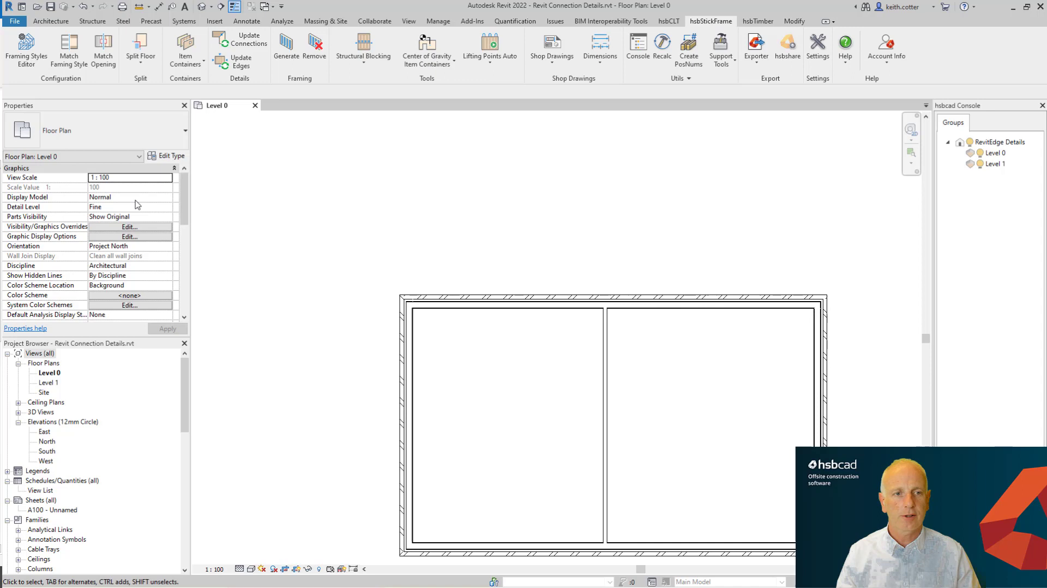
{"action": "left_click", "coordinate": [459, 552]}
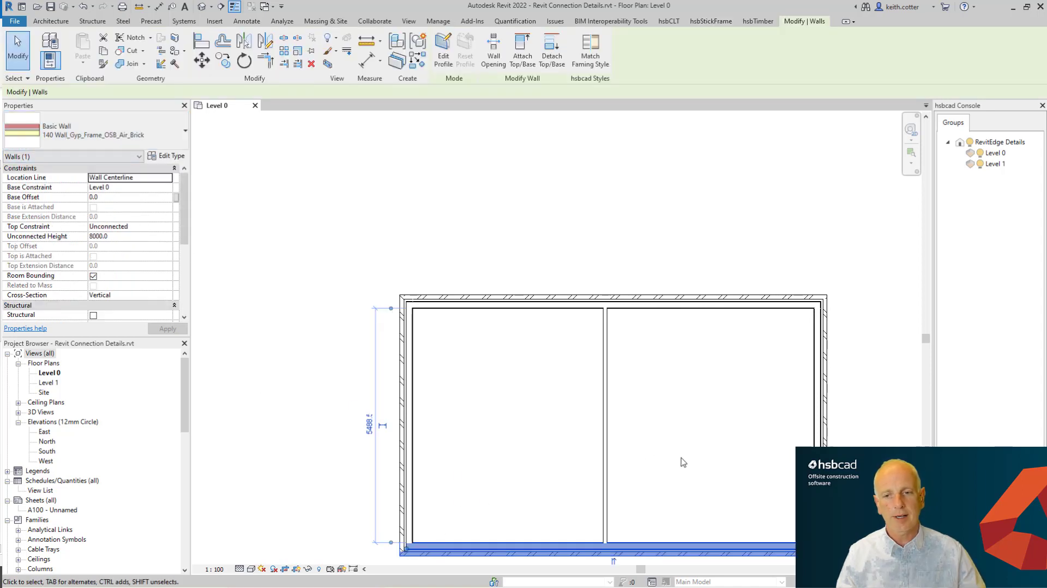
{"action": "key", "text": "Escape"}
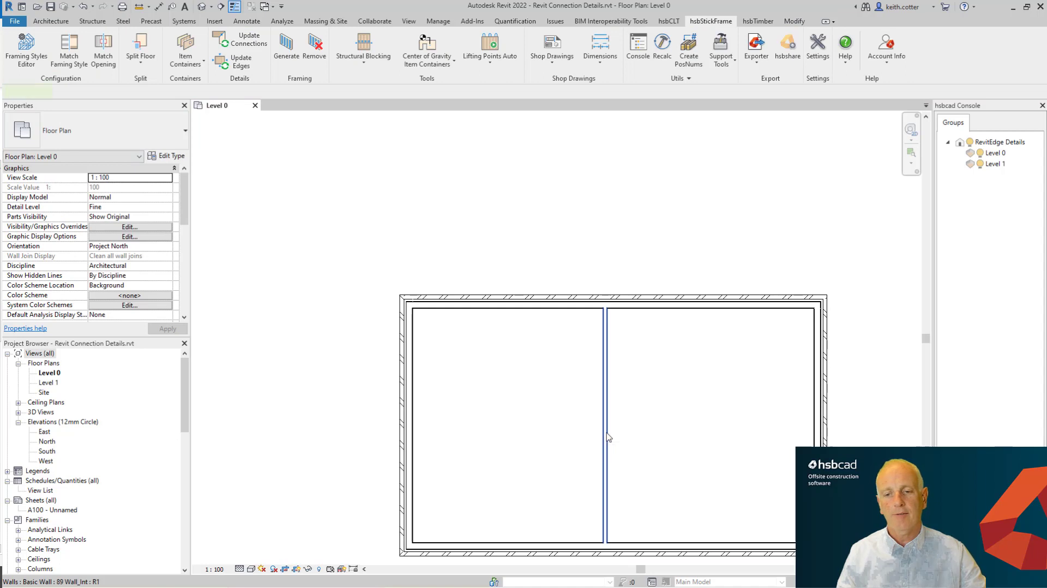
{"action": "left_click", "coordinate": [605, 439]}
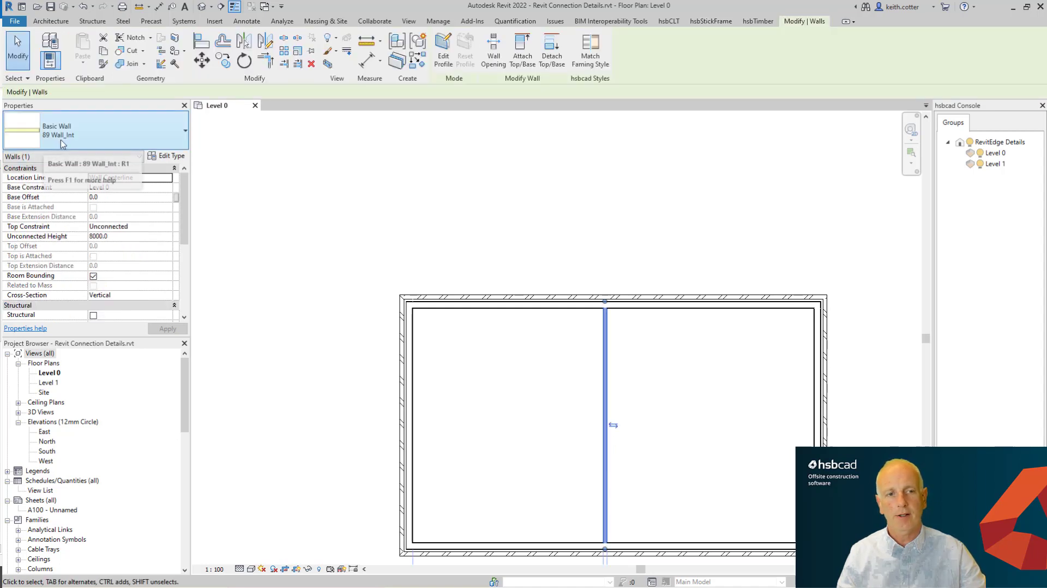
{"action": "left_click", "coordinate": [463, 223]}
{"action": "middle_click_drag", "start_coordinate": [613, 486], "coordinate": [574, 409]}
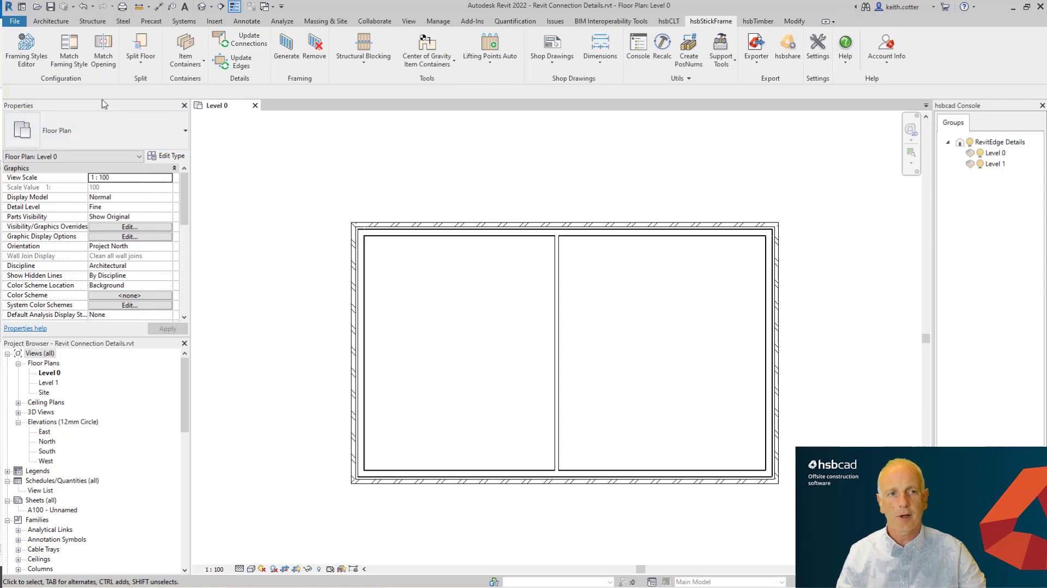
- Confirm in Match Framing Style that the 140 wall type maps to A - 140 External, and save
{"action": "left_click", "coordinate": [70, 49]}
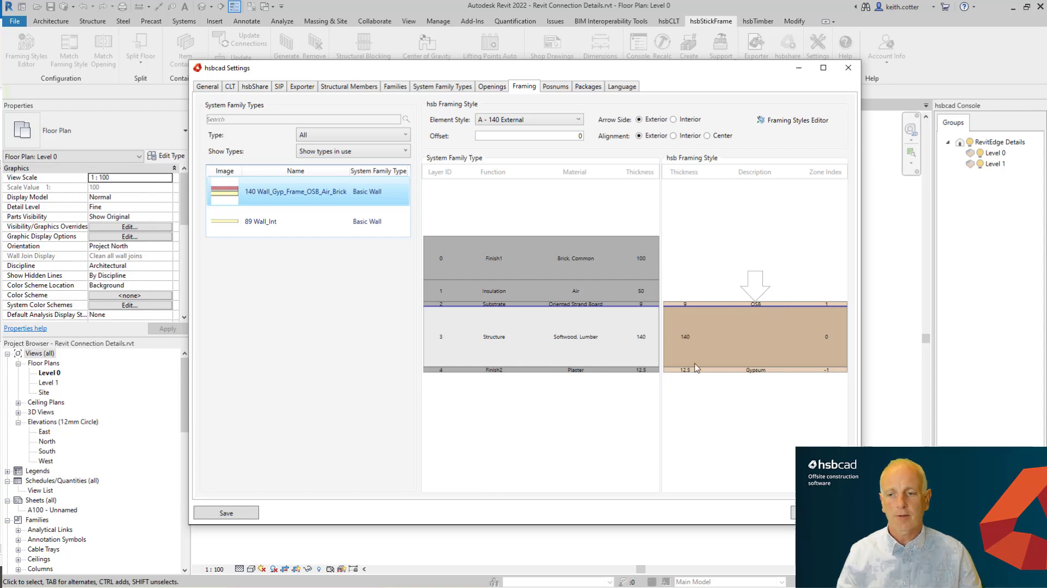
{"action": "left_click", "coordinate": [243, 516]}
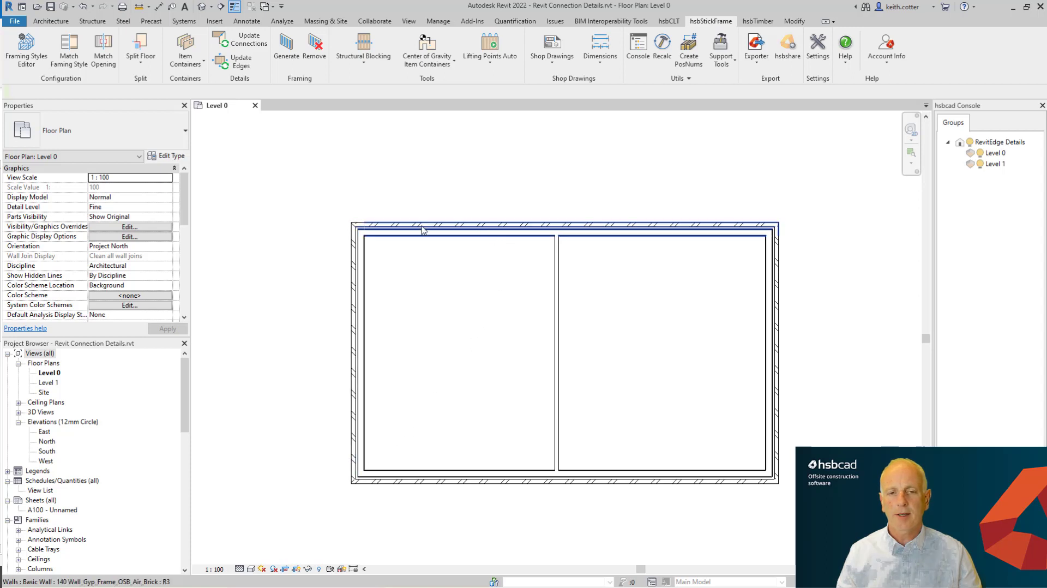
{"action": "scroll", "coordinate": [360, 228], "scroll_direction": "up", "scroll_amount": 5}
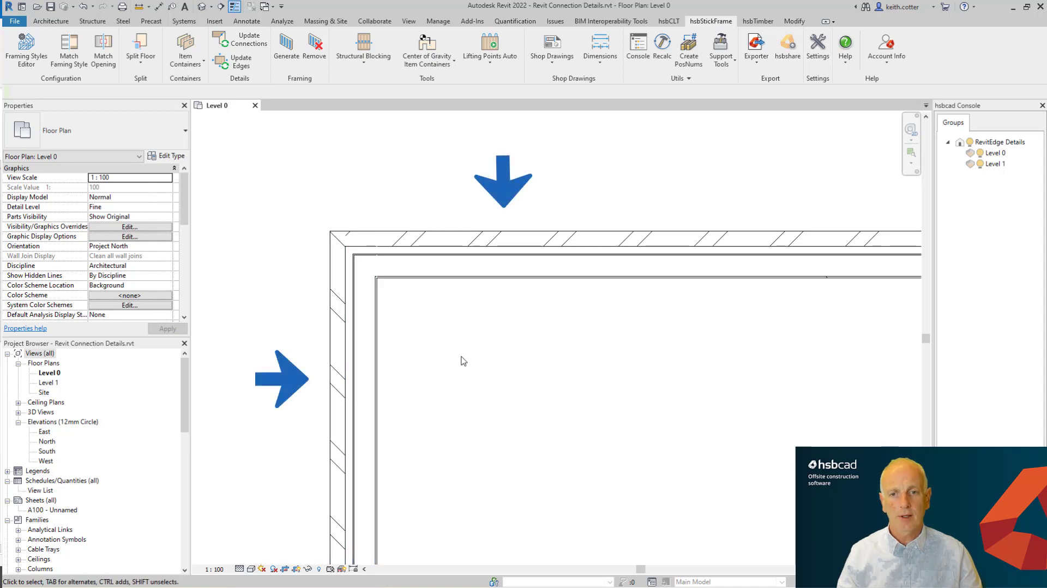
{"action": "scroll", "coordinate": [463, 361], "scroll_direction": "down", "scroll_amount": 5}
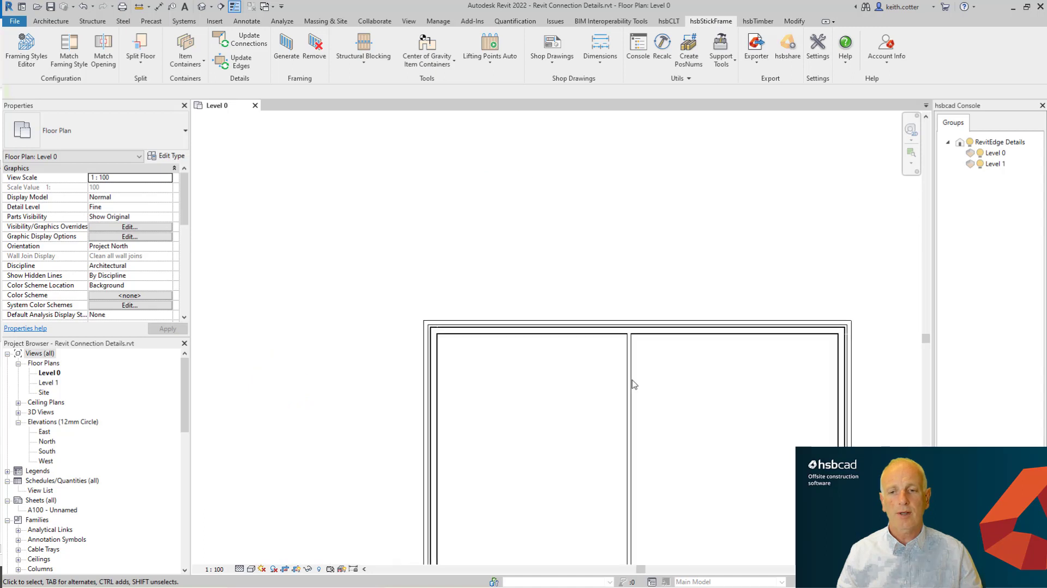
{"action": "scroll", "coordinate": [666, 368], "scroll_direction": "up", "scroll_amount": 6}
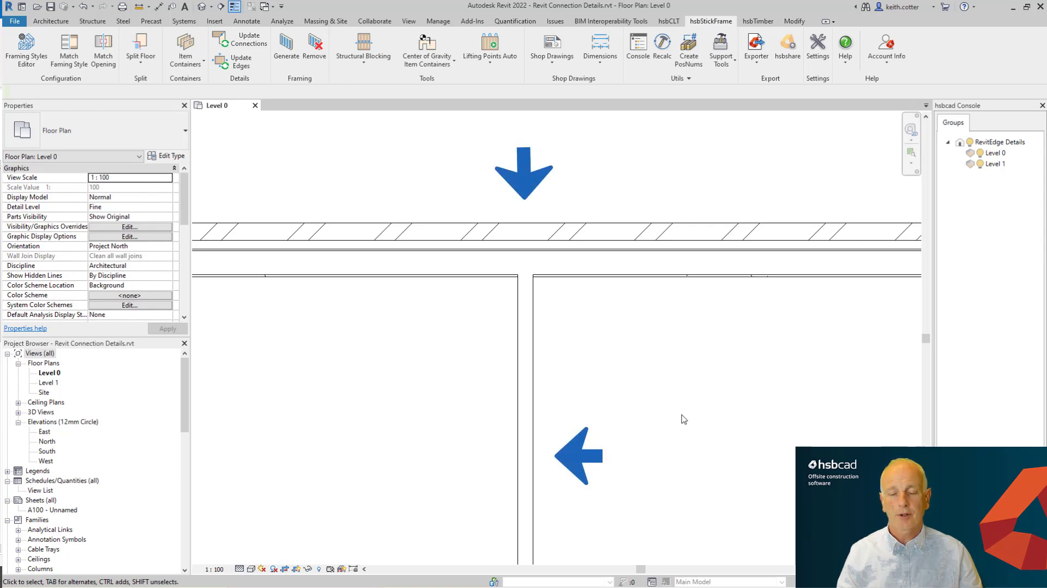
{"action": "scroll", "coordinate": [683, 419], "scroll_direction": "down", "scroll_amount": 4}
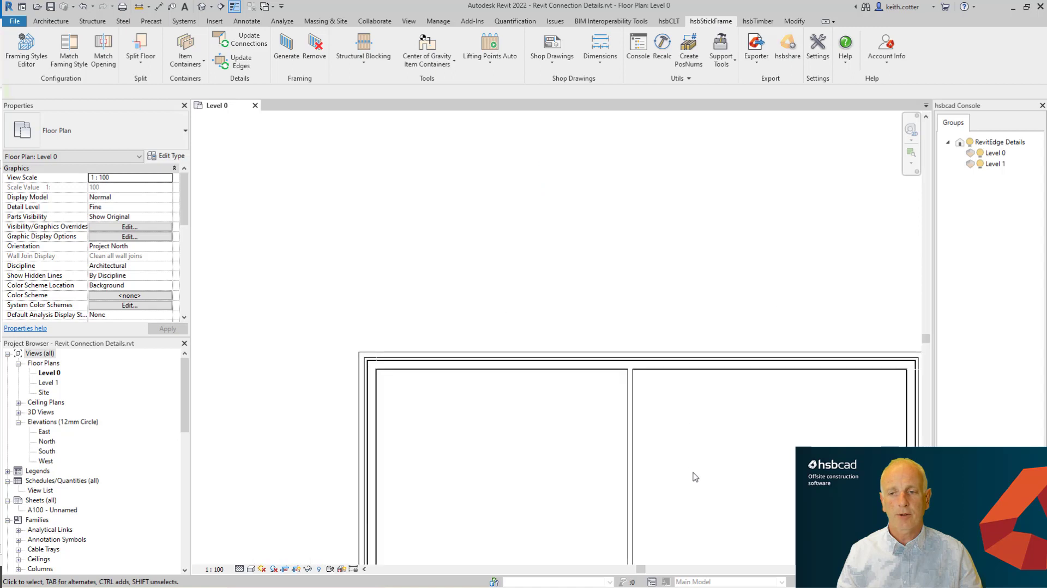
{"action": "middle_click_drag", "start_coordinate": [695, 477], "coordinate": [635, 315]}
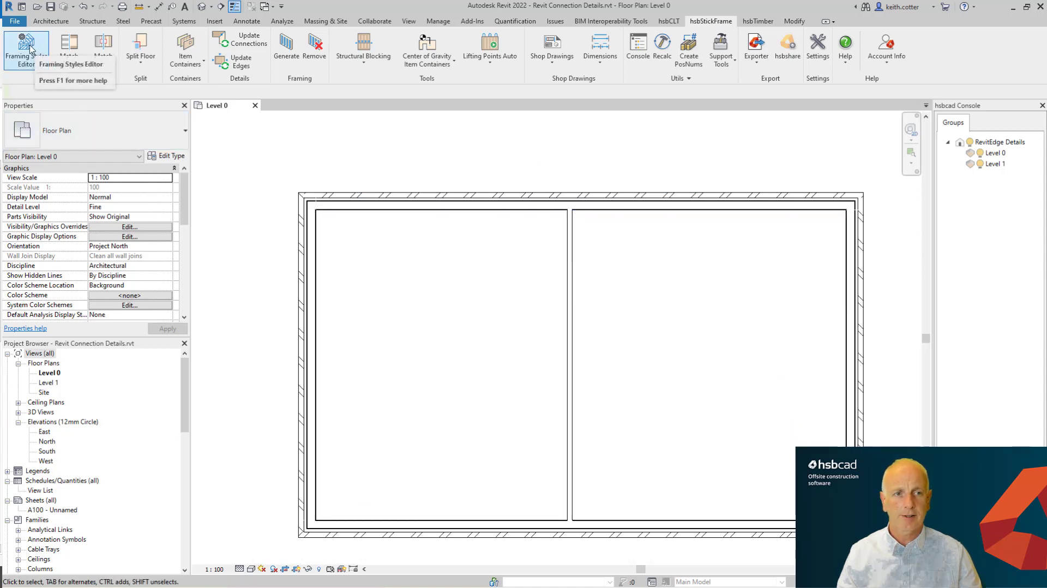
- In the Framing Styles Editor, select A - 140 External and show the empty Connections page
{"action": "left_click", "coordinate": [27, 48]}
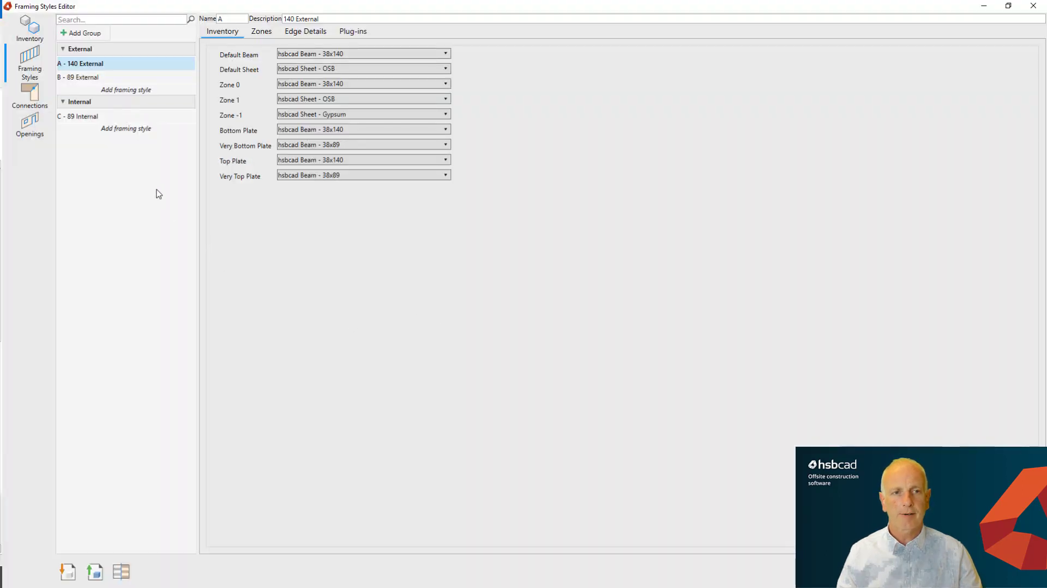
{"action": "mouse_move", "coordinate": [101, 67]}
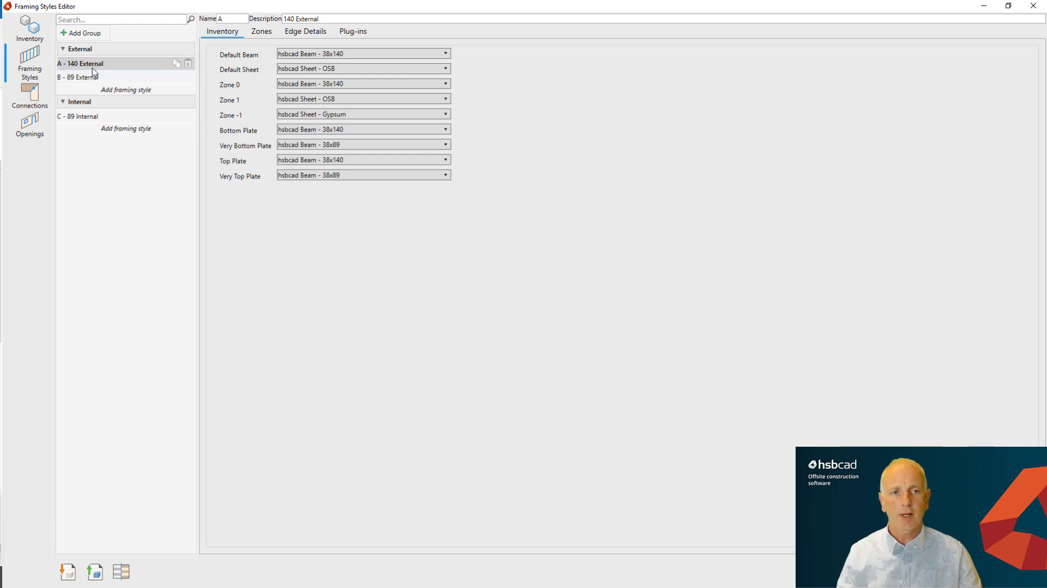
{"action": "left_click", "coordinate": [93, 68]}
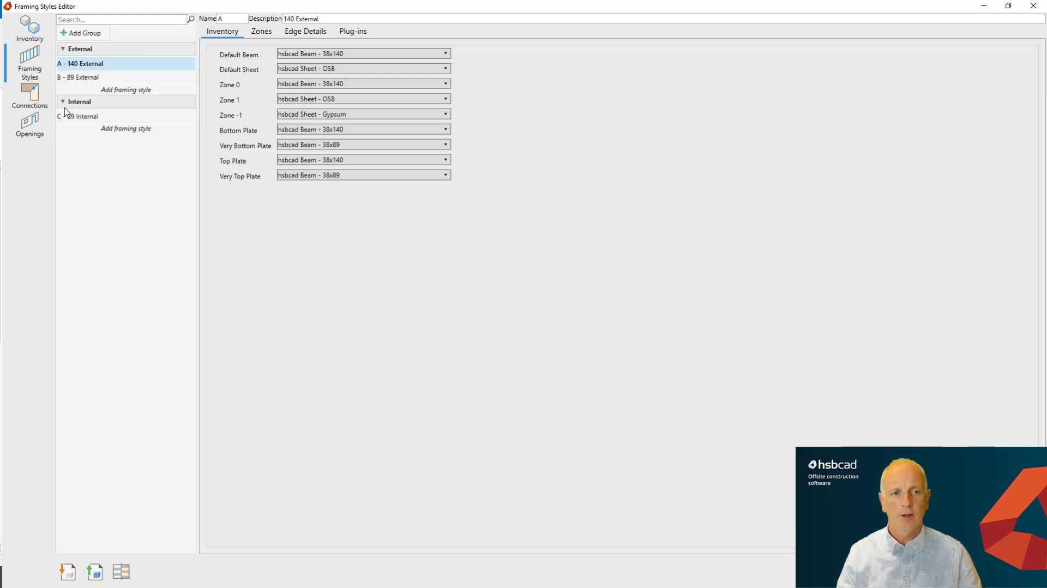
{"action": "left_click", "coordinate": [31, 97]}
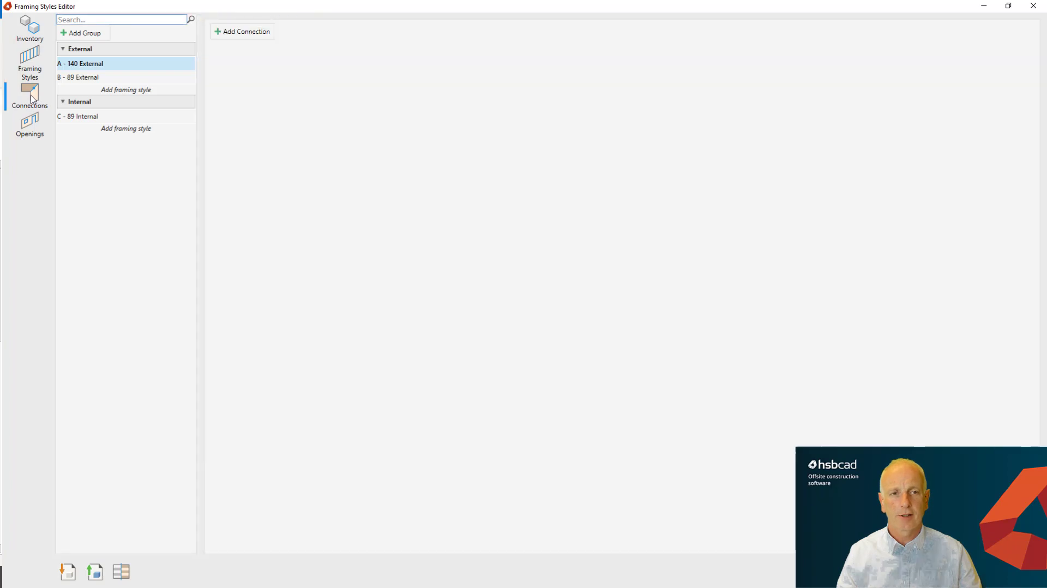
- Add an Outside-Outside connection using the External group as both primary and secondary
{"action": "left_click", "coordinate": [245, 32]}
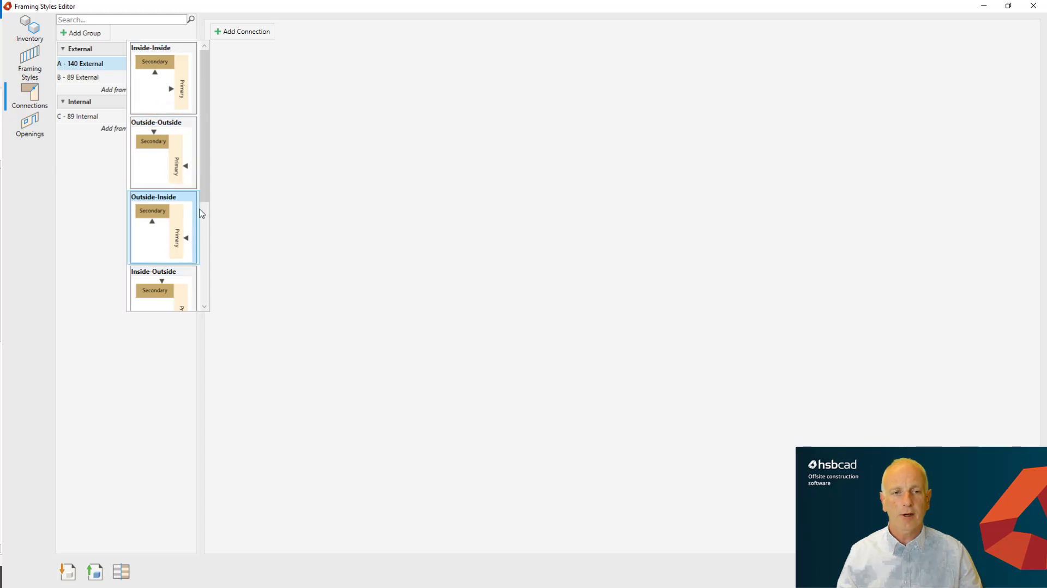
{"action": "left_click_drag", "start_coordinate": [206, 174], "coordinate": [207, 279]}
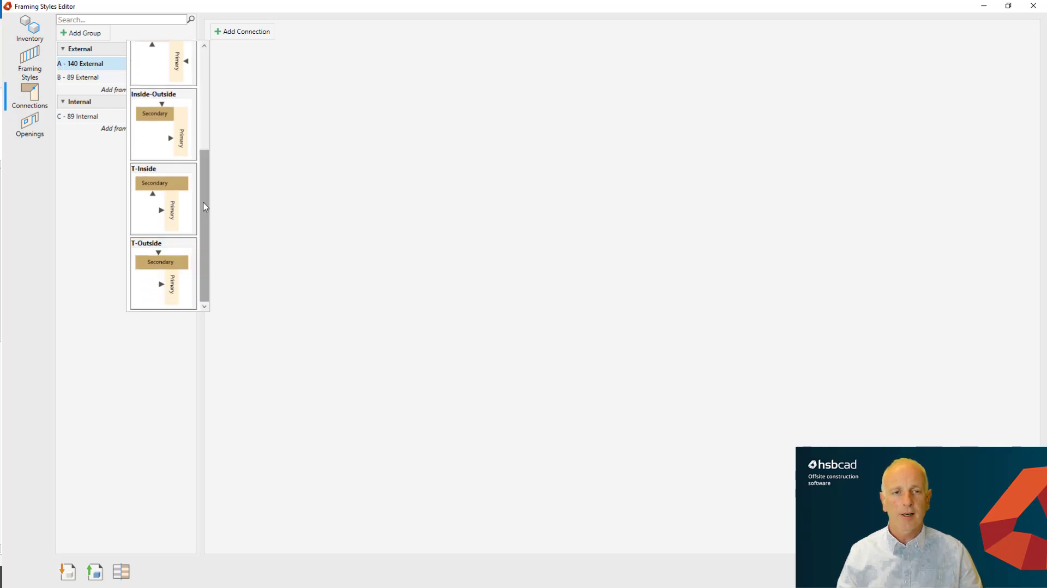
{"action": "left_click_drag", "start_coordinate": [207, 210], "coordinate": [206, 98]}
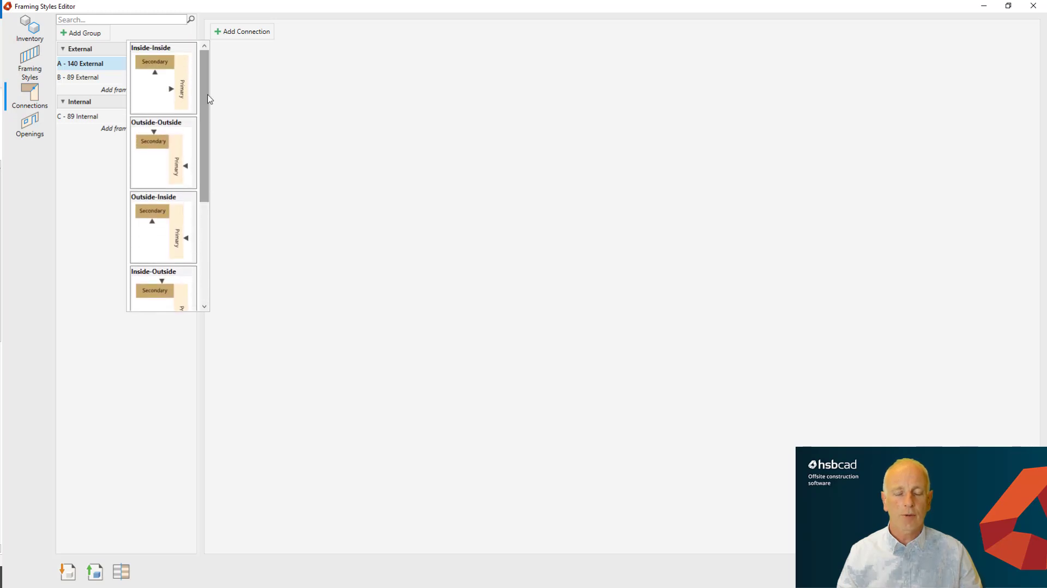
{"action": "left_click", "coordinate": [164, 160]}
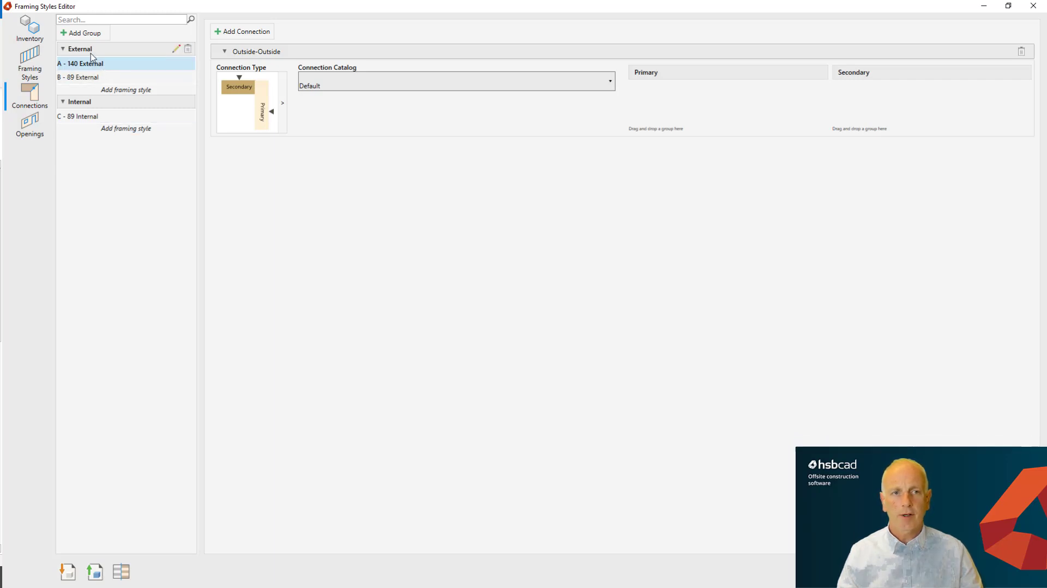
{"action": "left_click_drag", "start_coordinate": [87, 50], "coordinate": [692, 102]}
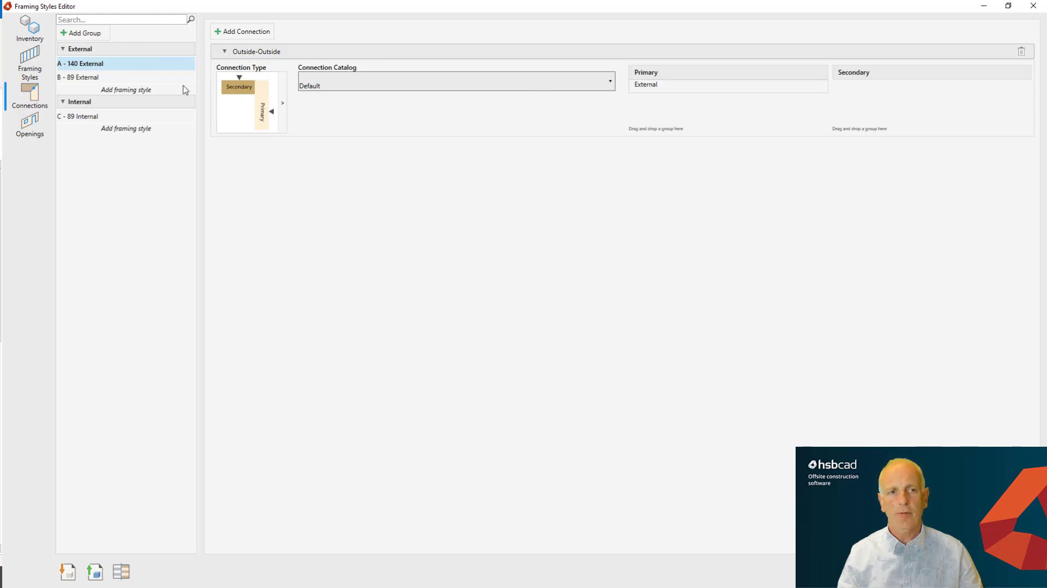
{"action": "left_click_drag", "start_coordinate": [99, 52], "coordinate": [874, 97]}
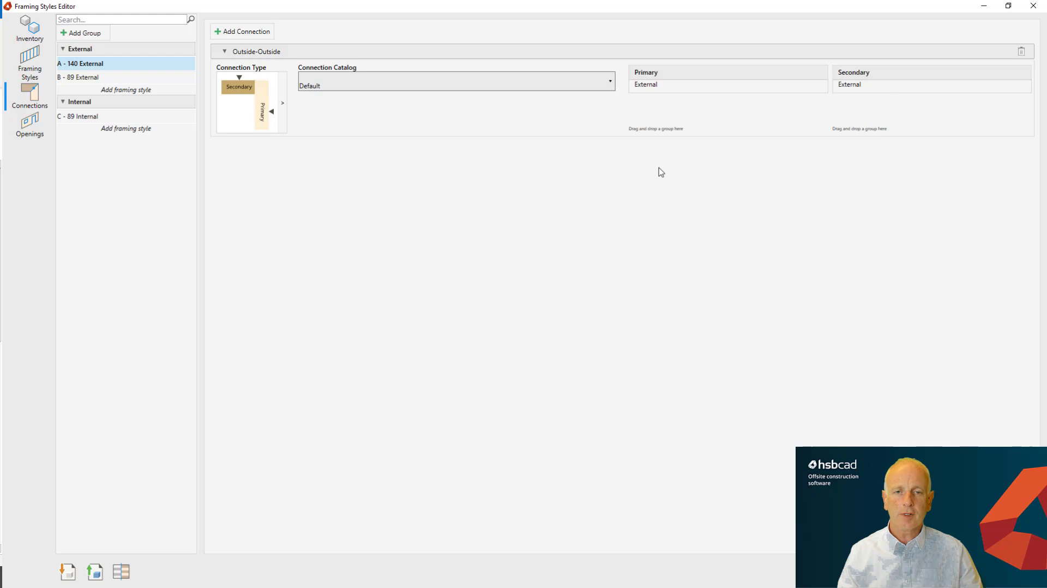
- Add a new detail to the Outside-Outside connection's catalog and name it 'Outside to Outside'
{"action": "left_click", "coordinate": [336, 89]}
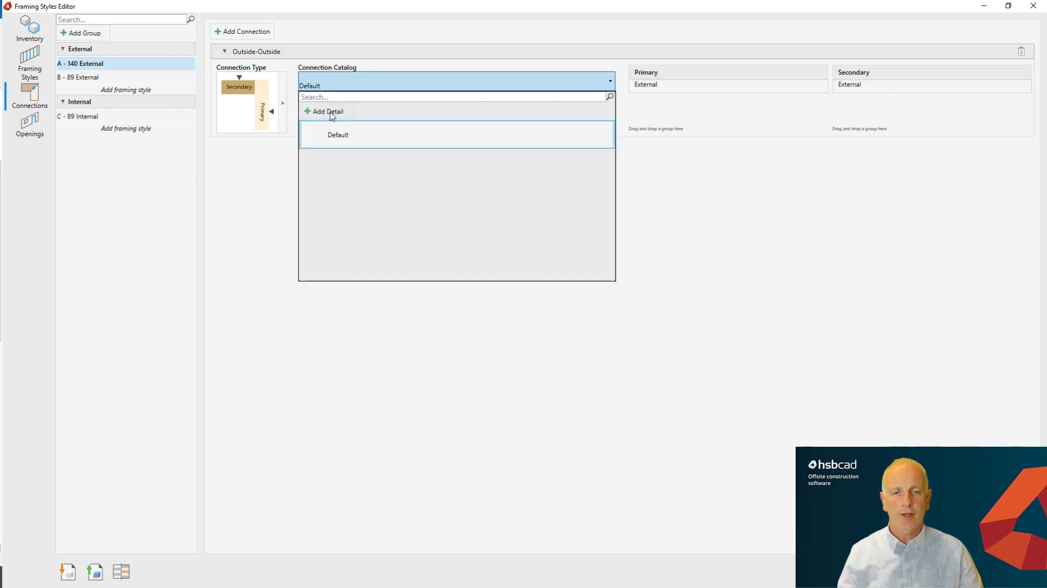
{"action": "left_click", "coordinate": [331, 113]}
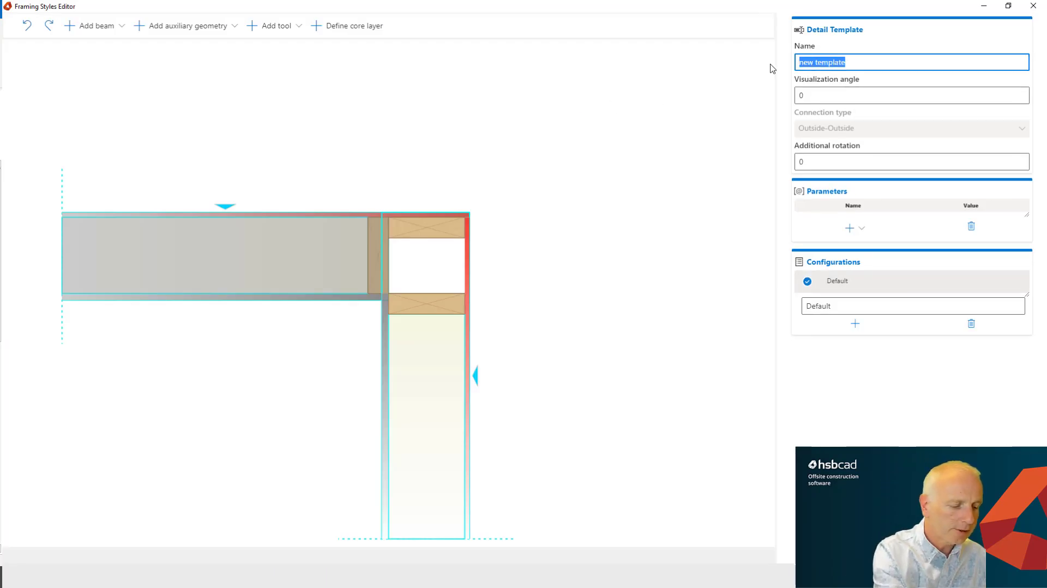
{"action": "type", "text": "Out"}
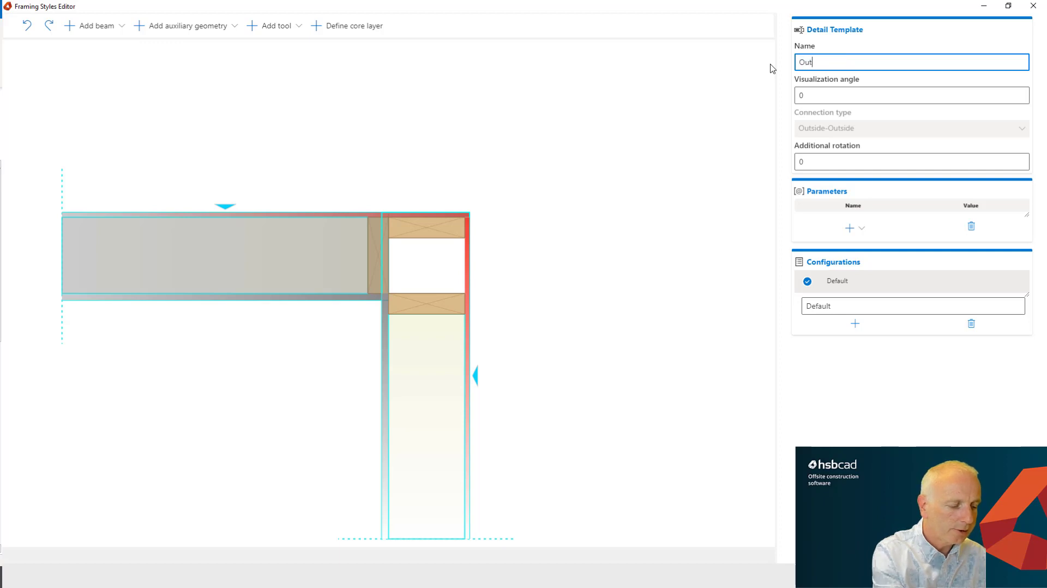
{"action": "type", "text": "side to Outside"}
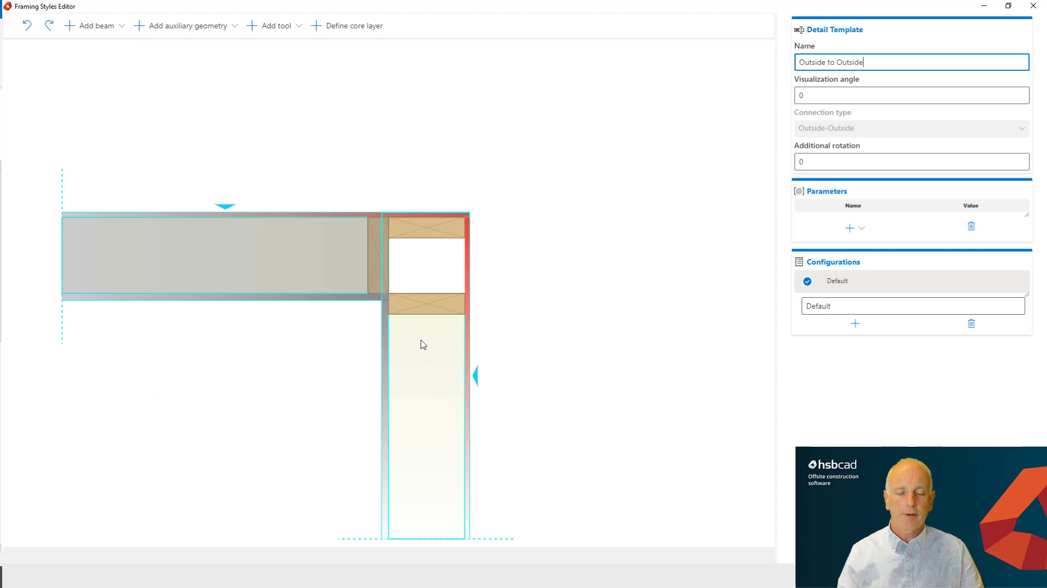
- Add a new beam to the detail and shift the timber above it up toward the plate
{"action": "left_click", "coordinate": [95, 32]}
{"action": "left_click", "coordinate": [81, 47]}
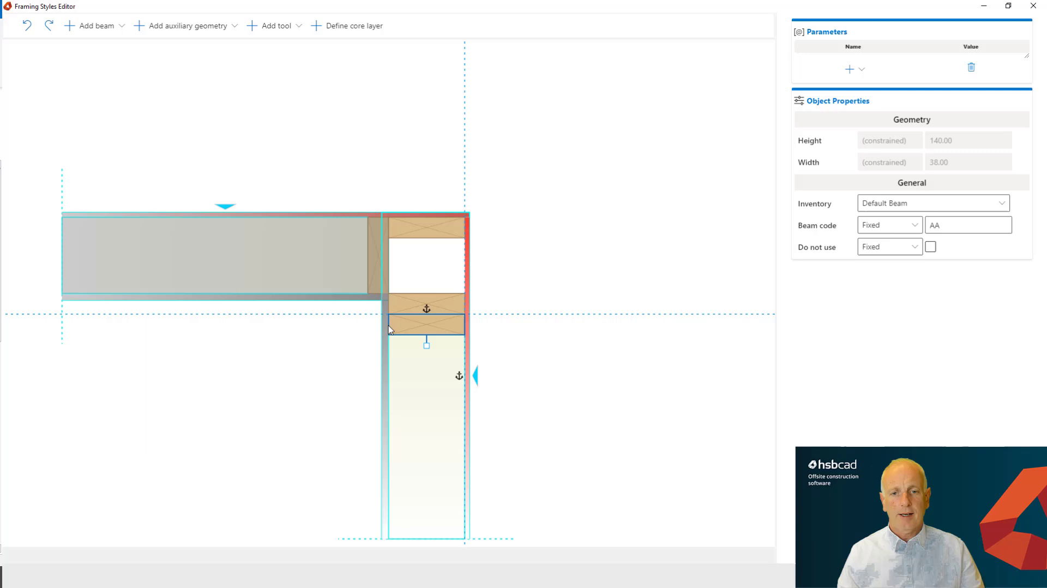
{"action": "left_click", "coordinate": [405, 302]}
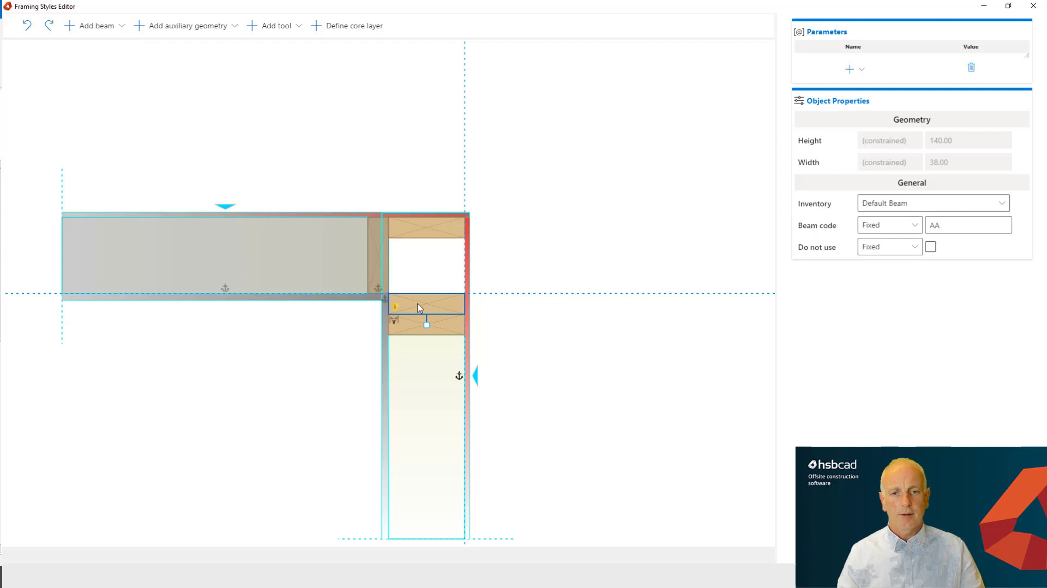
{"action": "left_click_drag", "start_coordinate": [413, 305], "coordinate": [408, 293]}
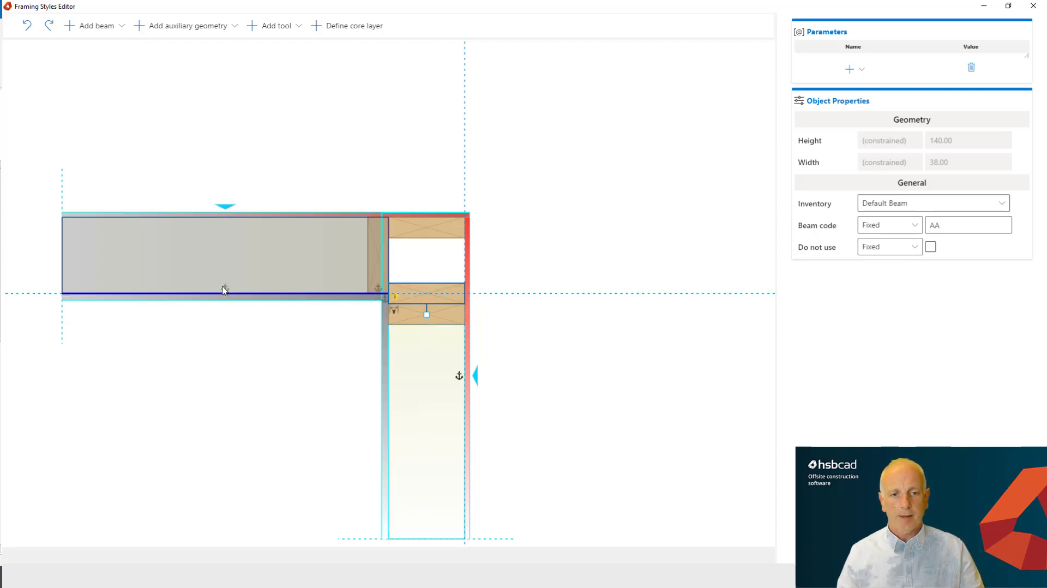
- Rotate the new block 90° and anchor it at its bottom against the wall's left edge below the plate
{"action": "left_click", "coordinate": [415, 321]}
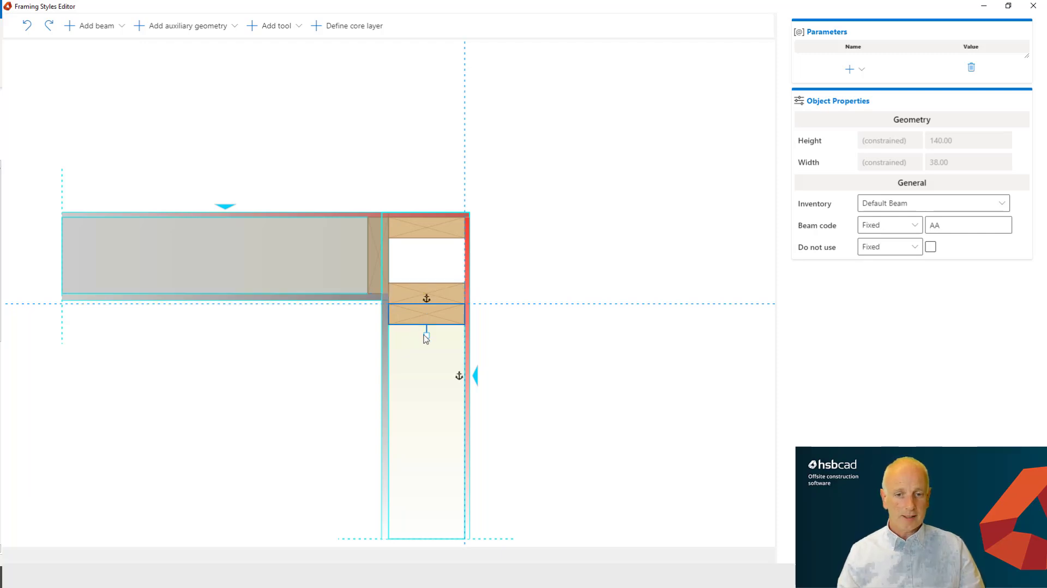
{"action": "left_click", "coordinate": [427, 335]}
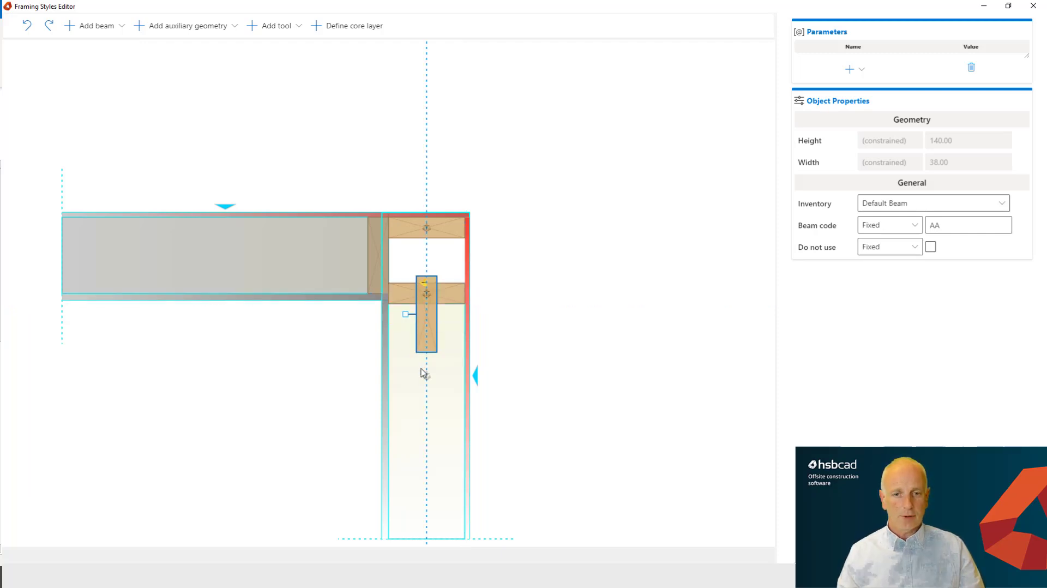
{"action": "left_click_drag", "start_coordinate": [421, 328], "coordinate": [396, 358]}
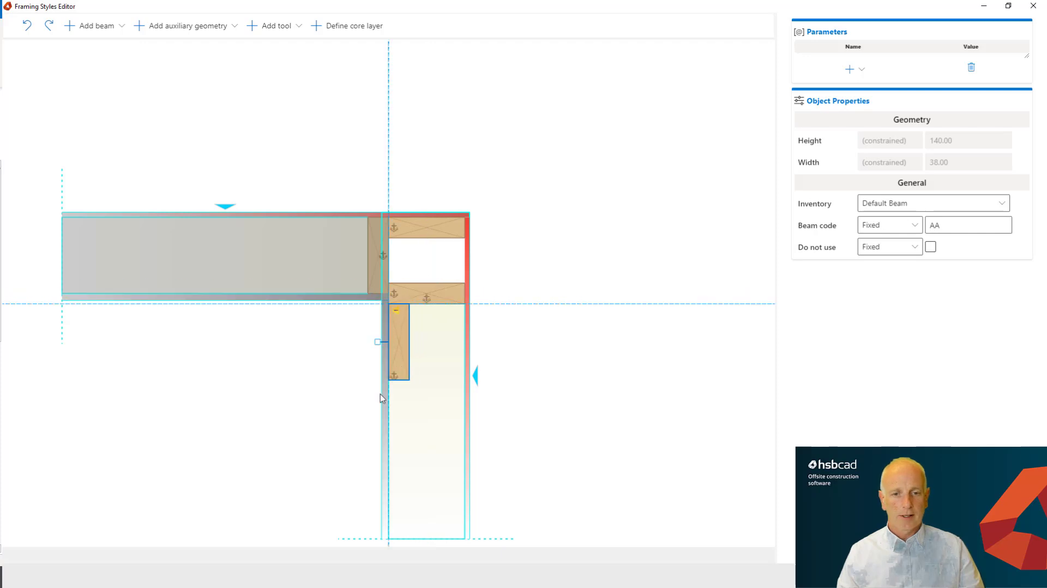
{"action": "left_click", "coordinate": [394, 376]}
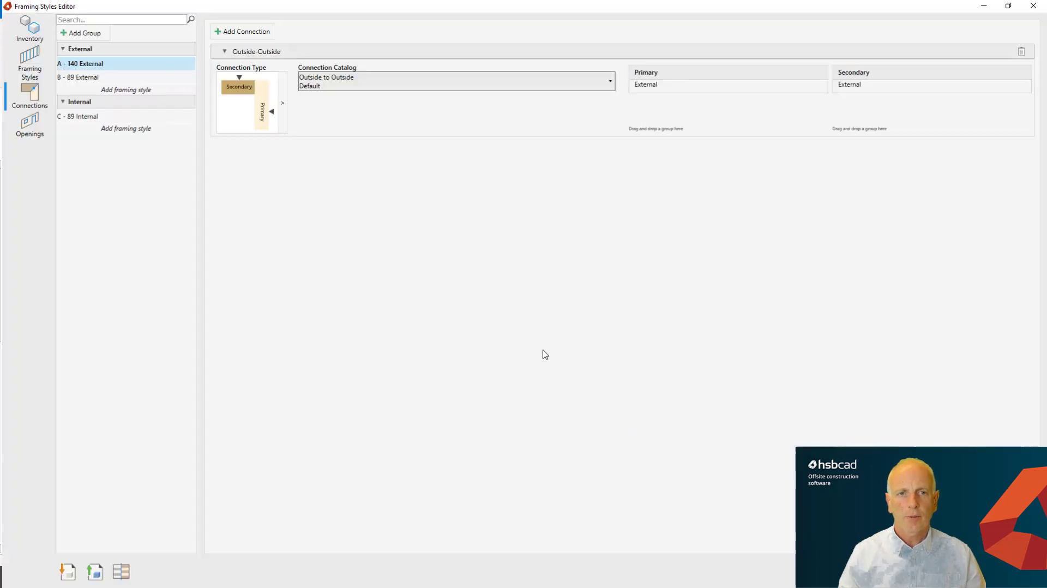
- Add a second Outside-Outside detail and rename it from 'new template' to 'Version2'
{"action": "left_click", "coordinate": [336, 89]}
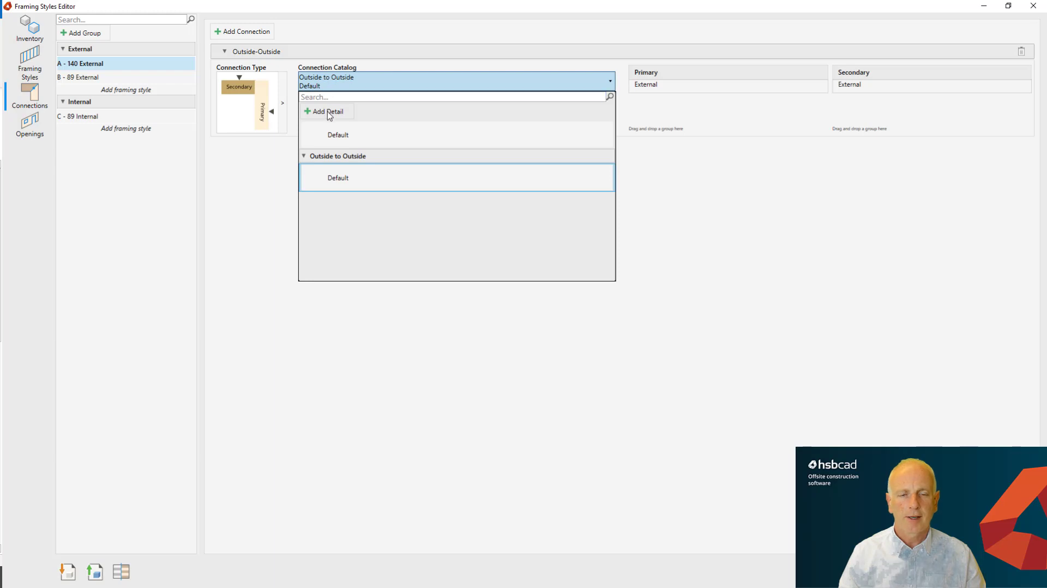
{"action": "left_click", "coordinate": [329, 112]}
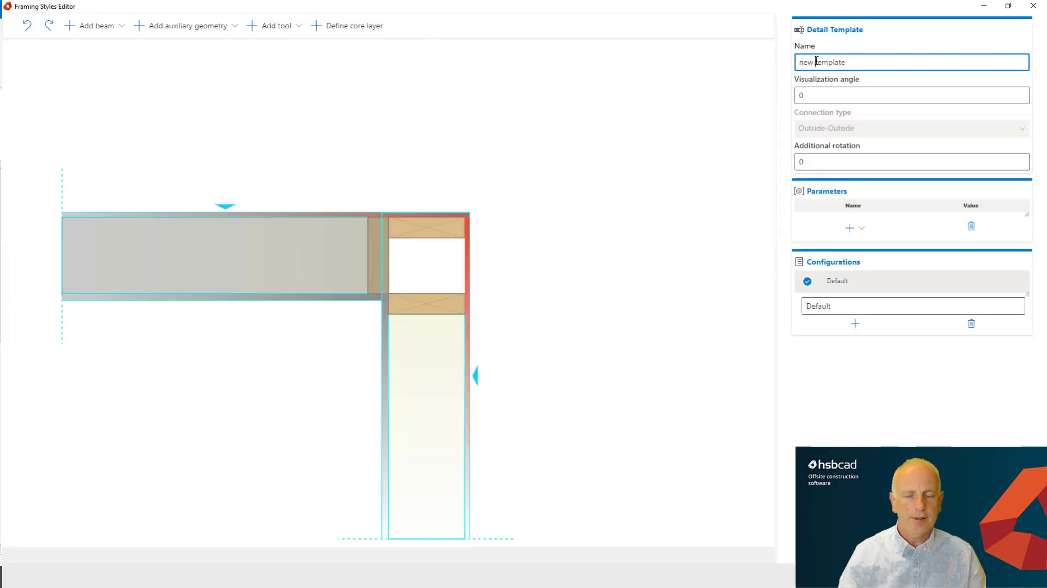
{"action": "left_click_drag", "start_coordinate": [869, 62], "coordinate": [828, 62]}
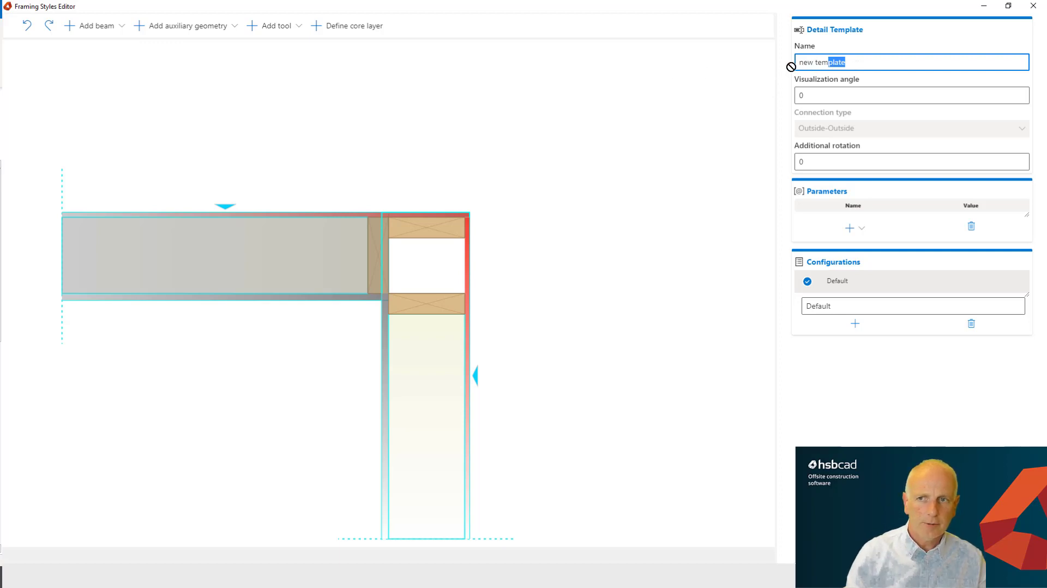
{"action": "left_click_drag", "start_coordinate": [848, 62], "coordinate": [792, 71]}
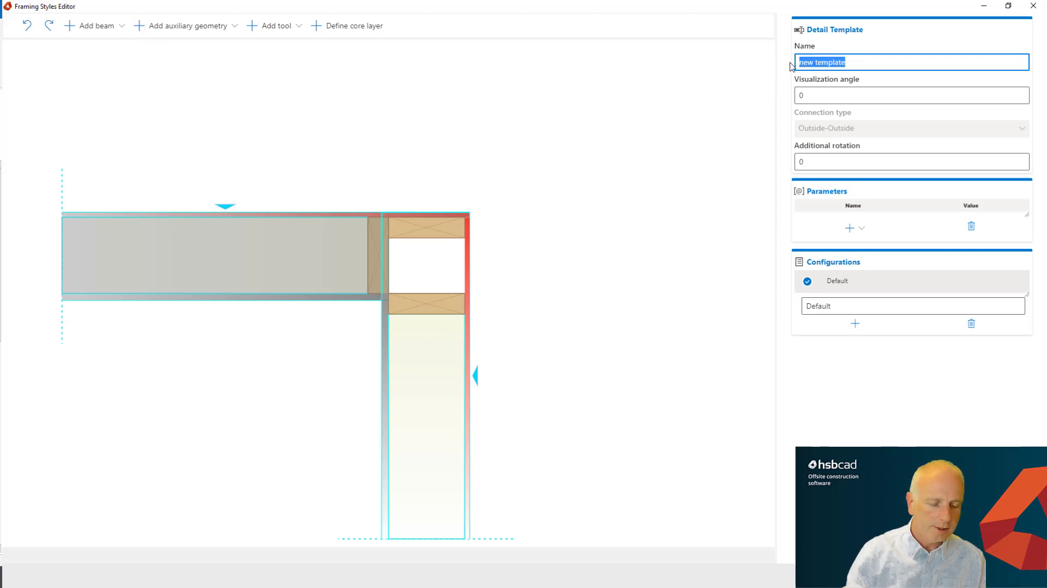
{"action": "type", "text": "Version2"}
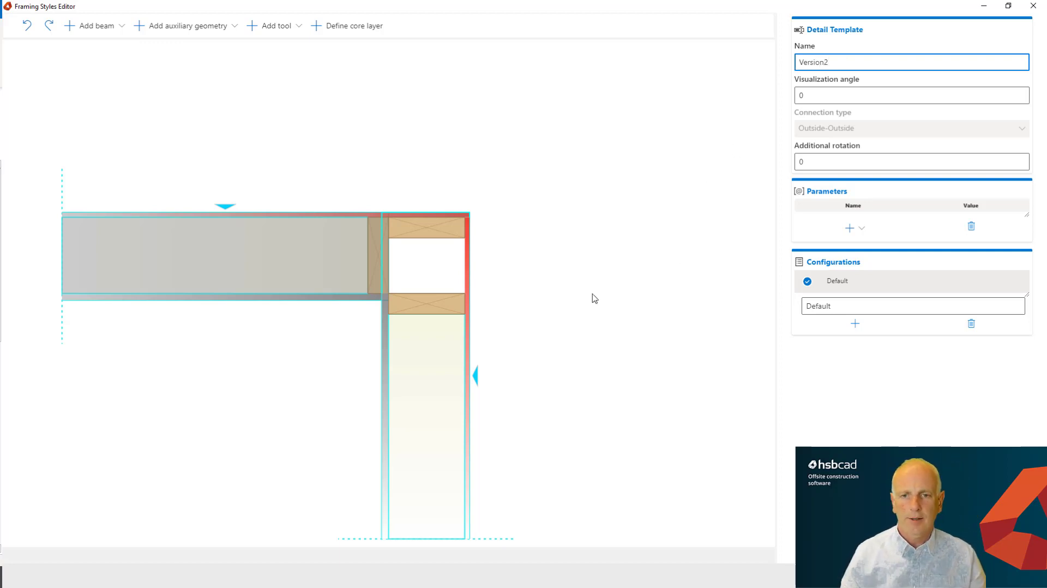
- Add two new beams to the Version2 detail
{"action": "left_click", "coordinate": [351, 262]}
{"action": "left_click", "coordinate": [101, 34]}
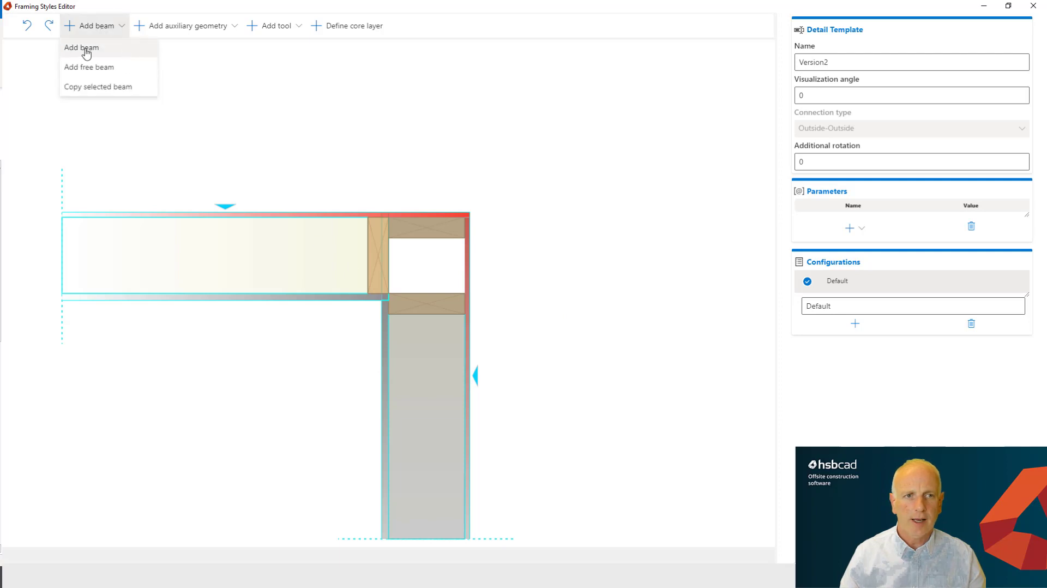
{"action": "left_click", "coordinate": [84, 47]}
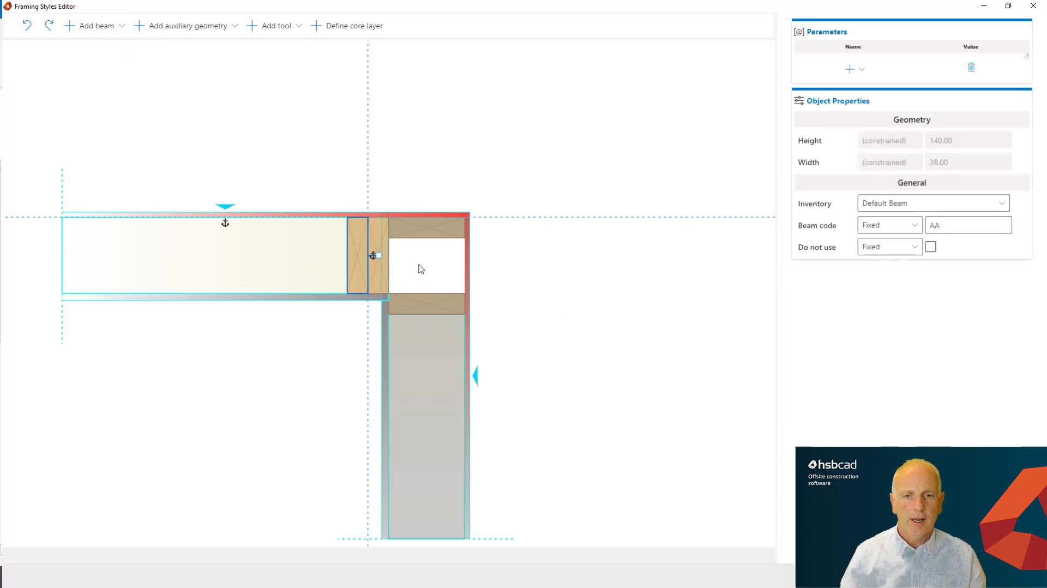
{"action": "left_click", "coordinate": [413, 341]}
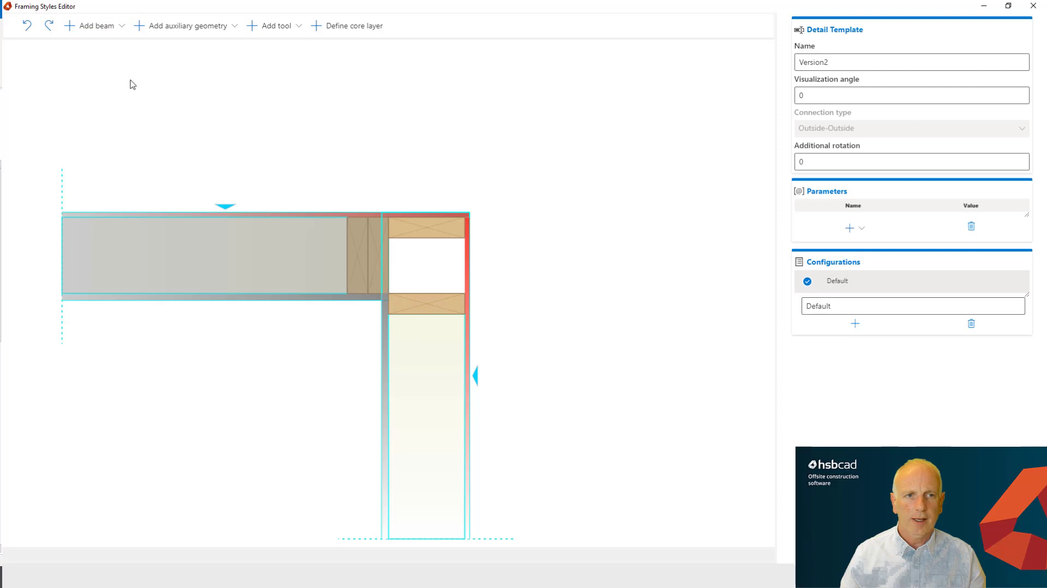
{"action": "left_click", "coordinate": [98, 36]}
{"action": "left_click", "coordinate": [89, 51]}
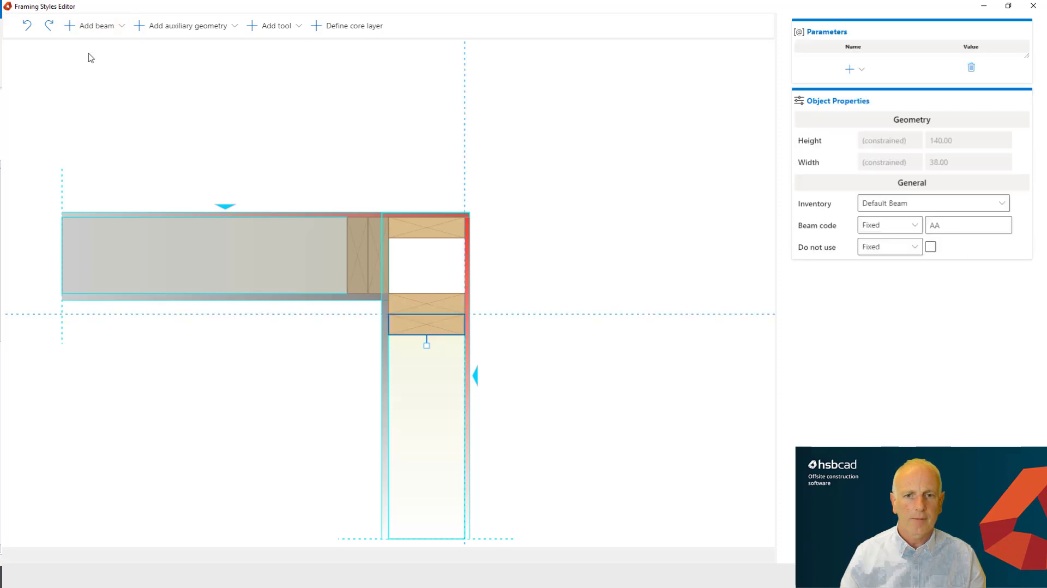
- Move the lower plate up so all three plates stack tightly at the top of the detail
{"action": "left_click", "coordinate": [425, 286]}
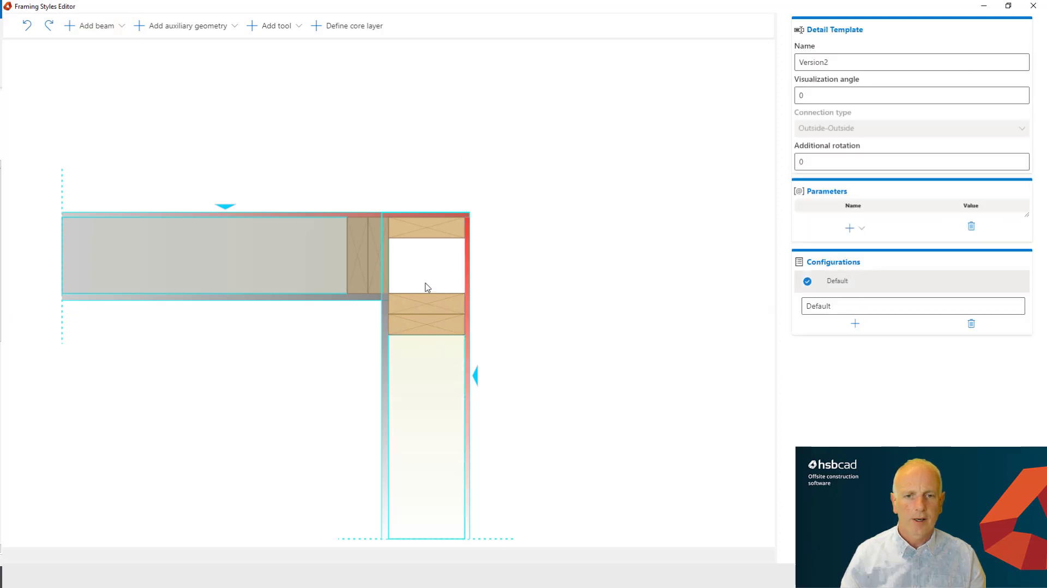
{"action": "left_click", "coordinate": [418, 302]}
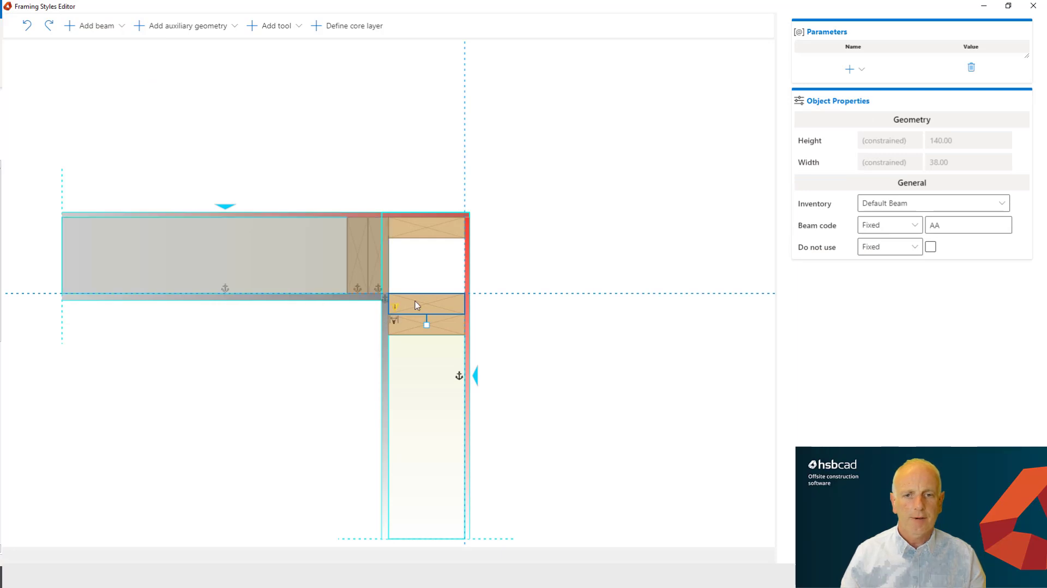
{"action": "left_click_drag", "start_coordinate": [414, 302], "coordinate": [415, 254]}
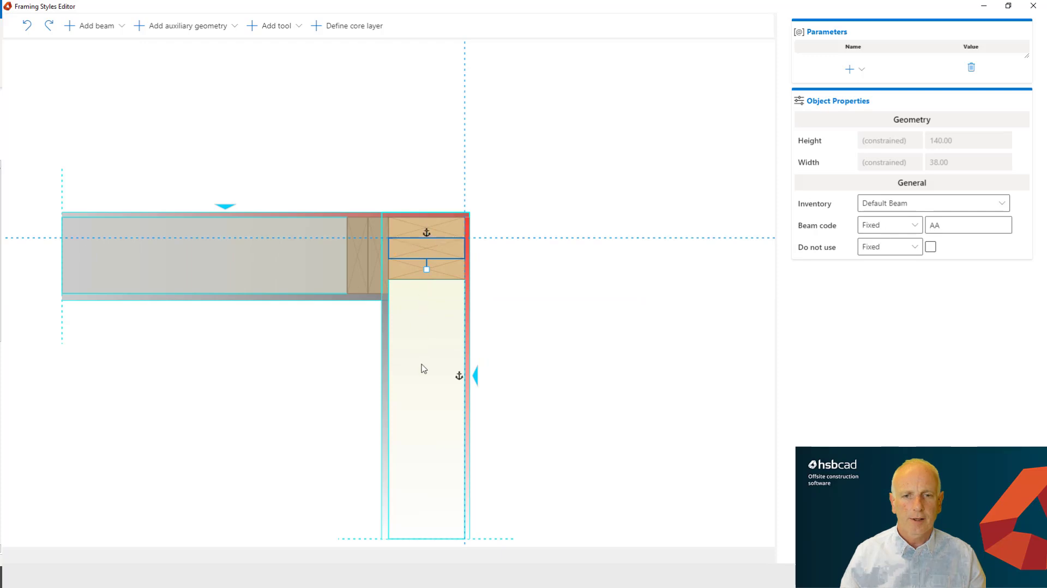
{"action": "left_click", "coordinate": [552, 368]}
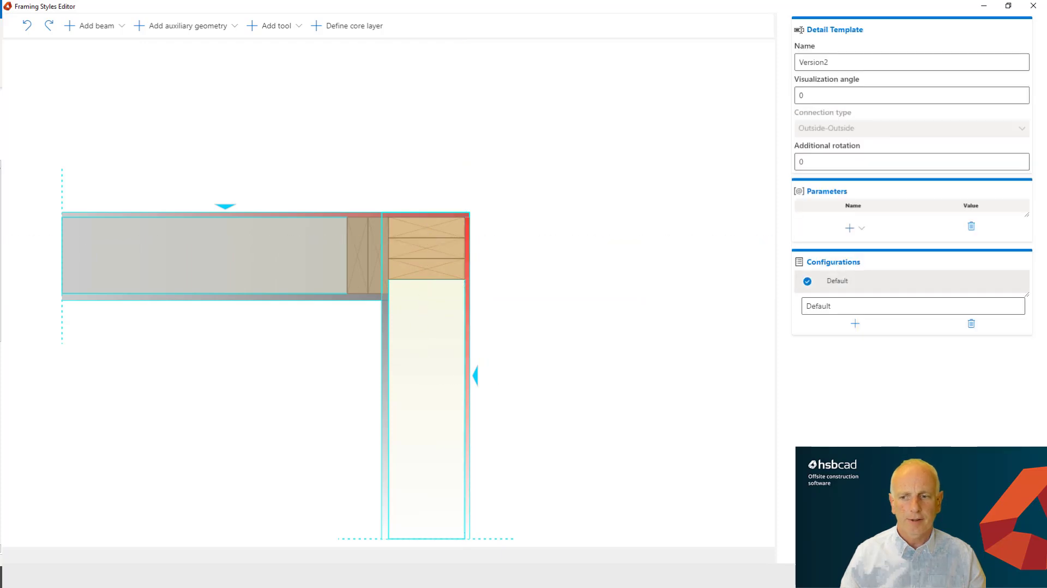
- Close the detail editor, keeping Version2 Default as the Outside-Outside catalog detail
{"action": "key", "text": "alt+F4"}
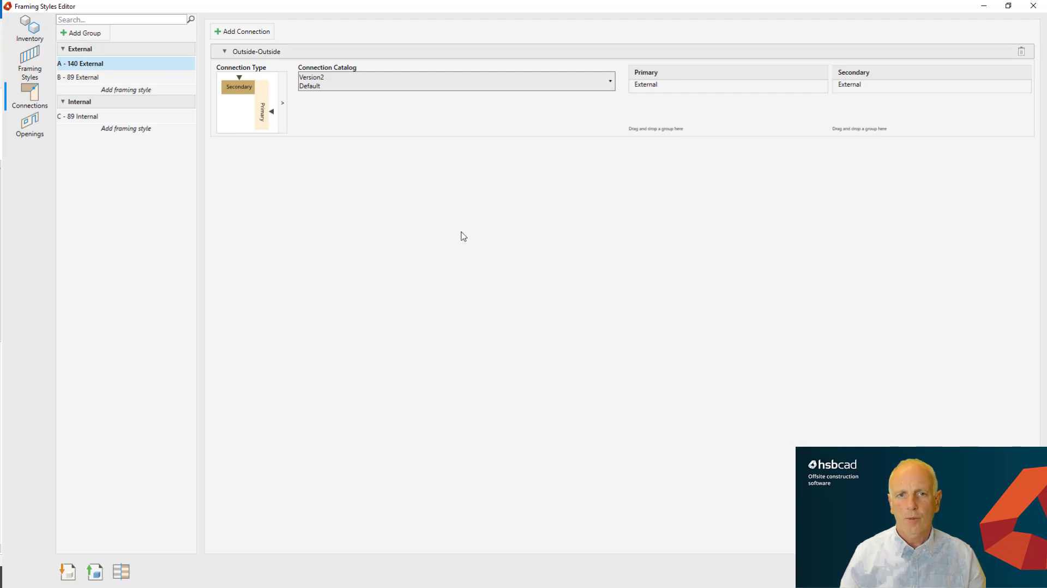
{"action": "left_click", "coordinate": [342, 82]}
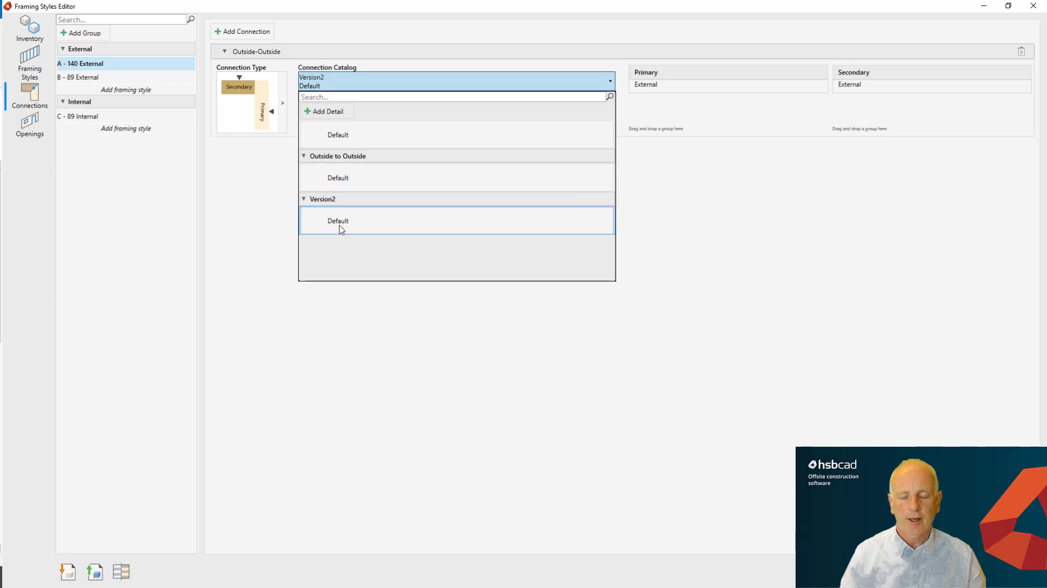
{"action": "left_click", "coordinate": [344, 324]}
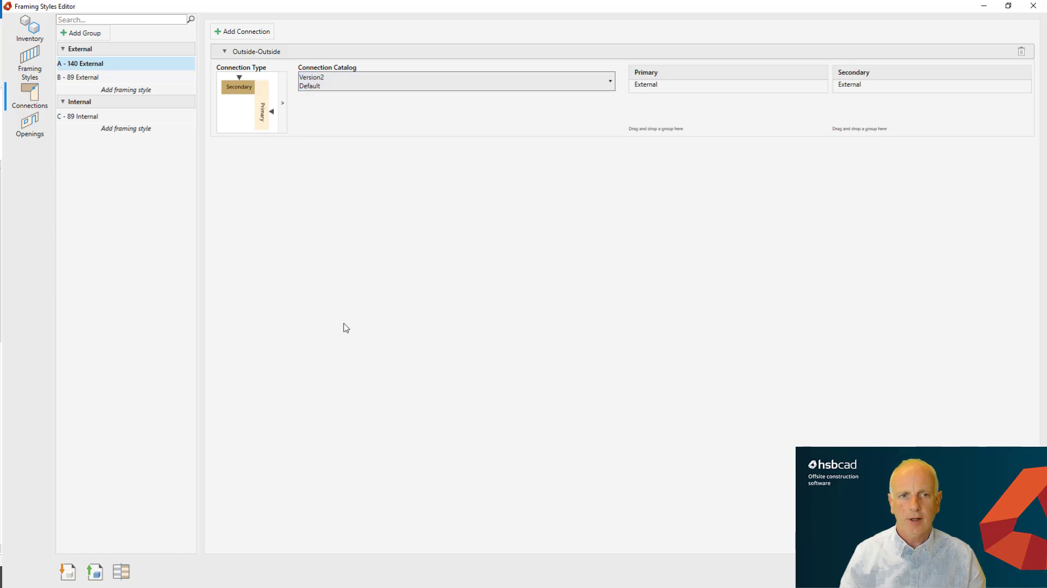
- Add a T-Outside connection with Internal as primary and External as secondary group
{"action": "left_click", "coordinate": [239, 36]}
{"action": "left_click_drag", "start_coordinate": [207, 106], "coordinate": [205, 246]}
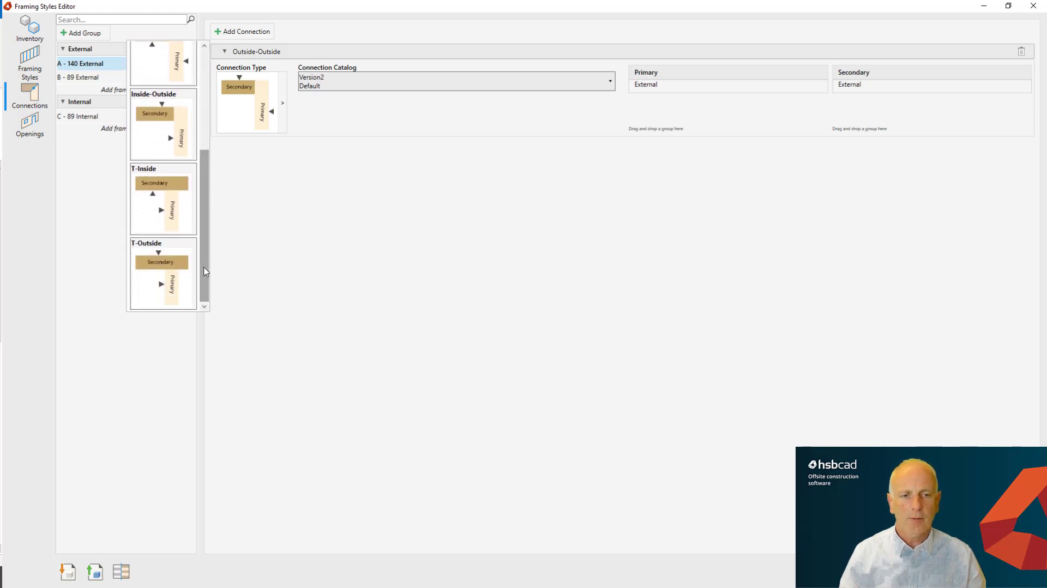
{"action": "left_click", "coordinate": [165, 288]}
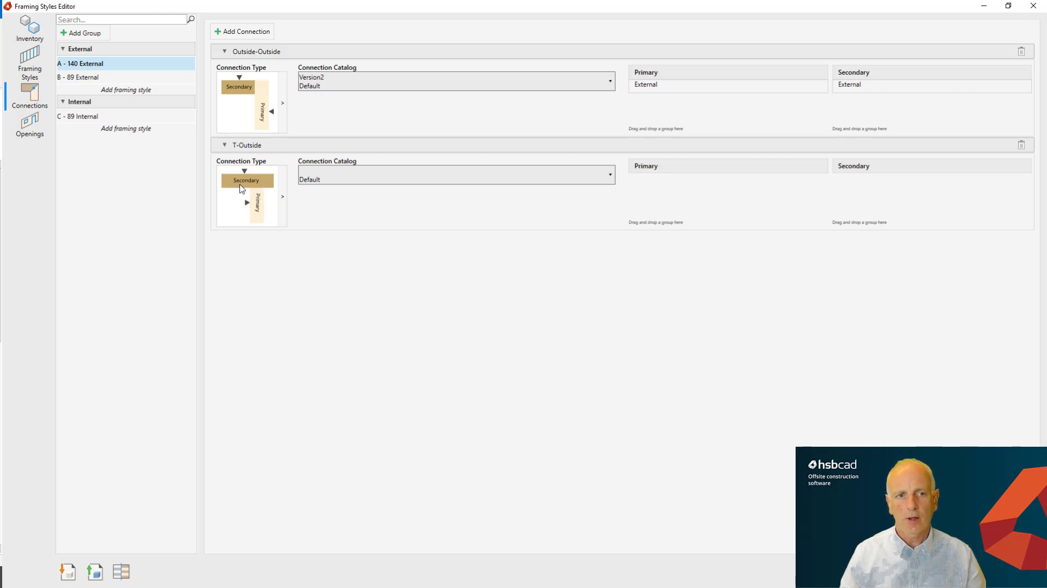
{"action": "left_click_drag", "start_coordinate": [109, 103], "coordinate": [680, 198]}
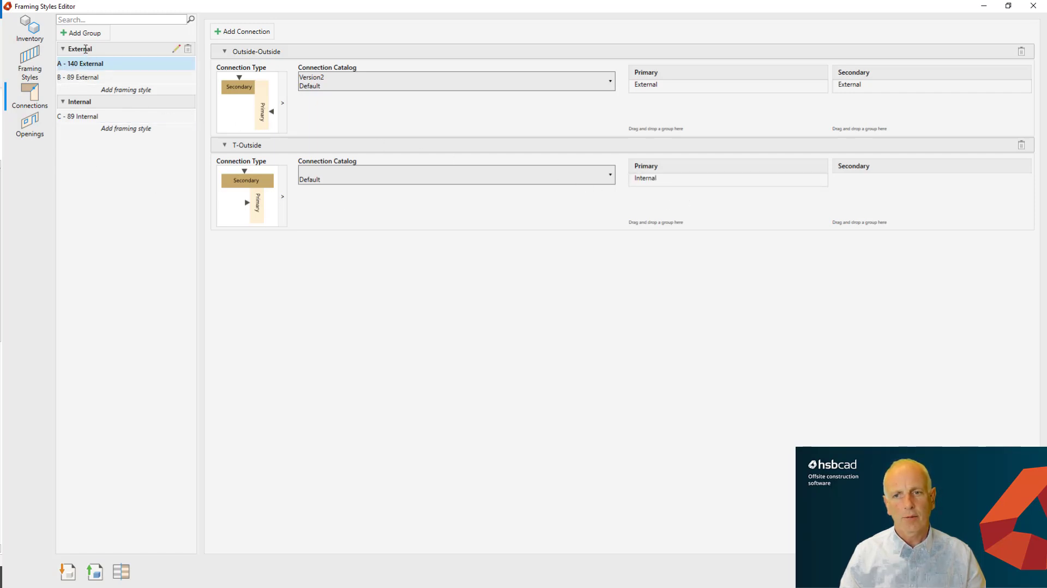
{"action": "left_click_drag", "start_coordinate": [86, 49], "coordinate": [869, 194]}
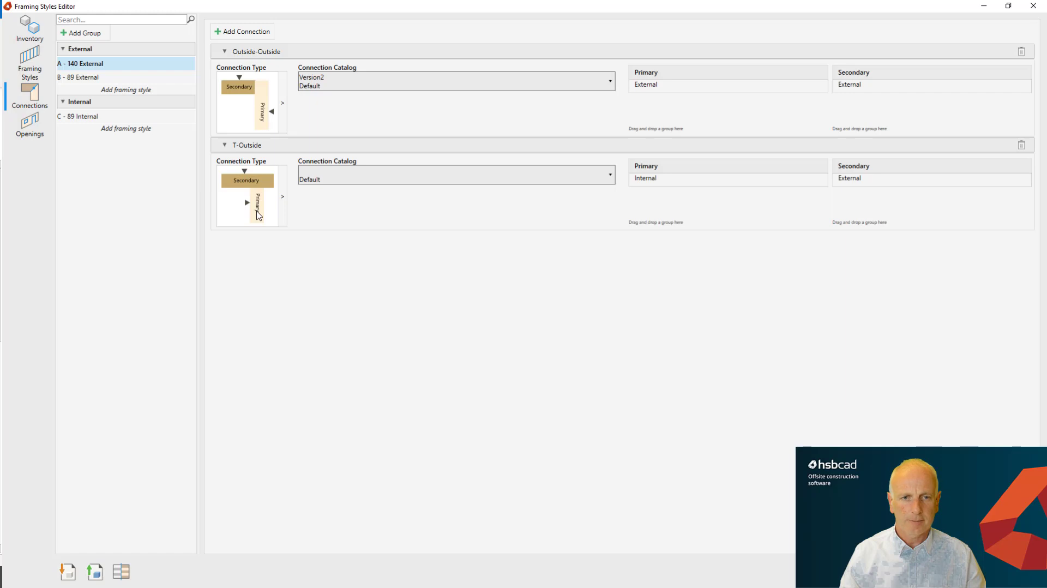
- Add a new T-Outside detail and set the 89 x 38 plate under the through wall to Zone 0 inventory
{"action": "left_click", "coordinate": [329, 181]}
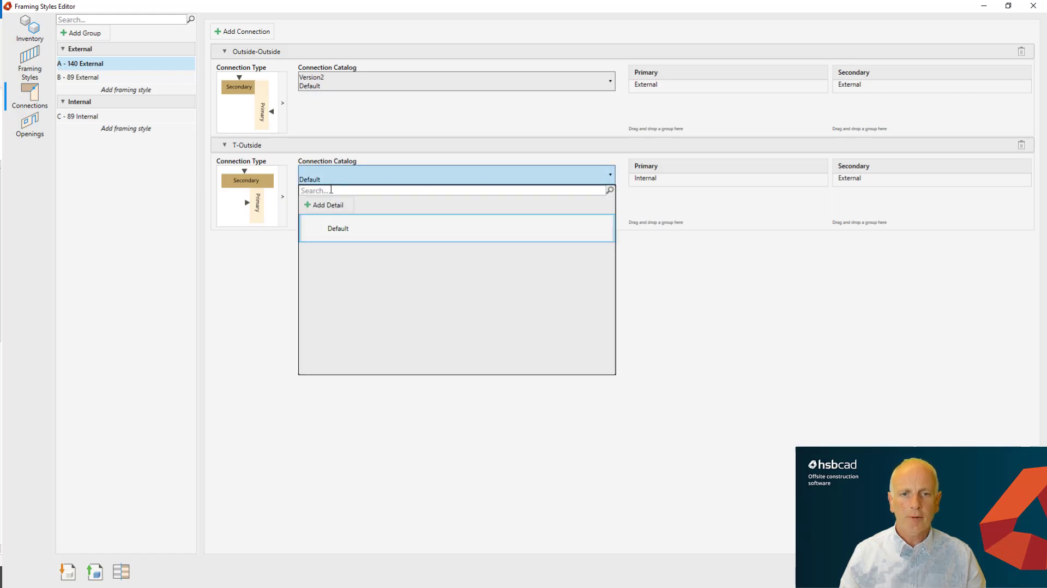
{"action": "left_click", "coordinate": [330, 206]}
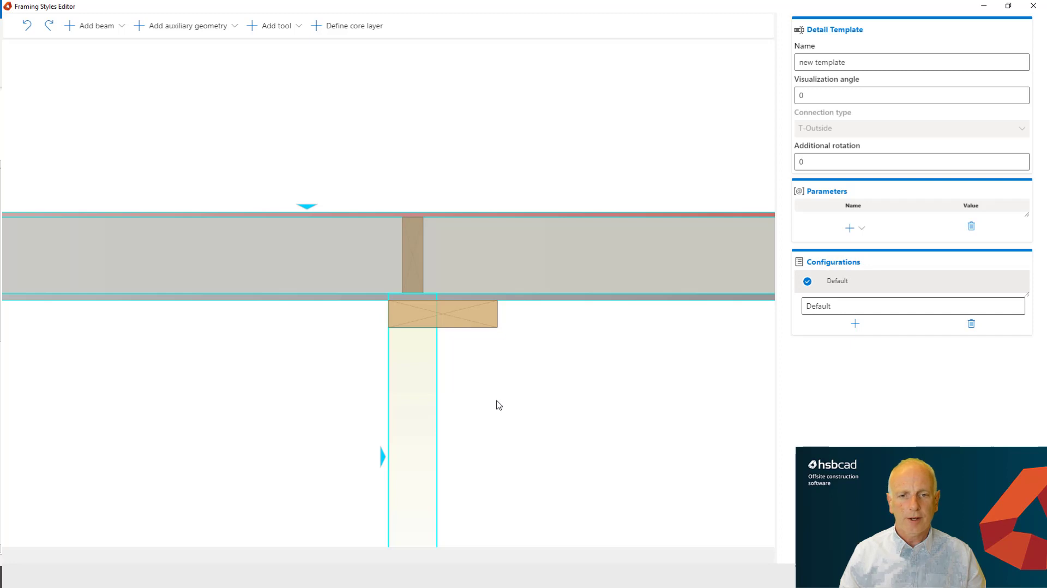
{"action": "left_click", "coordinate": [461, 324]}
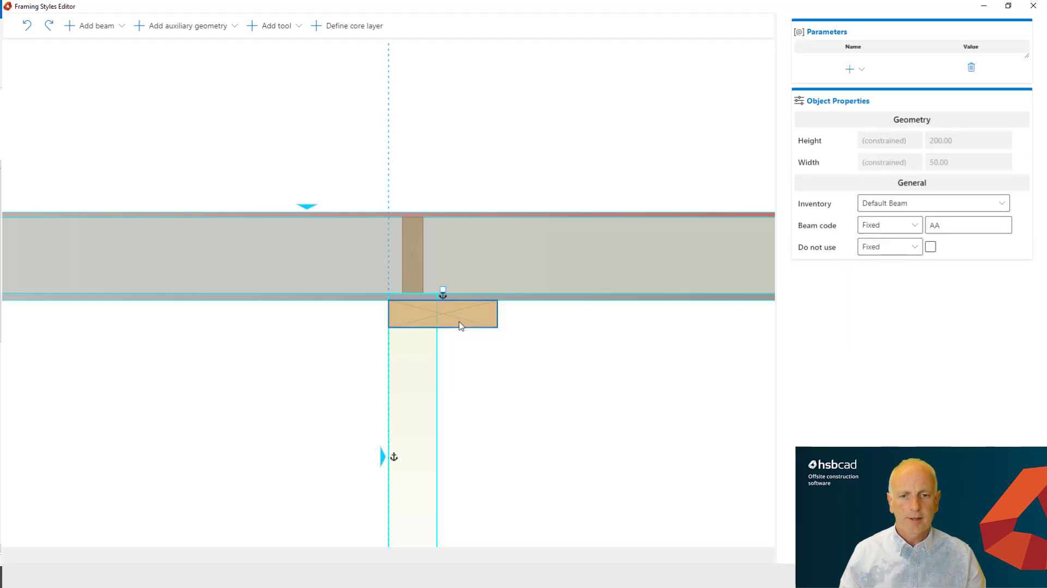
{"action": "left_click", "coordinate": [891, 210]}
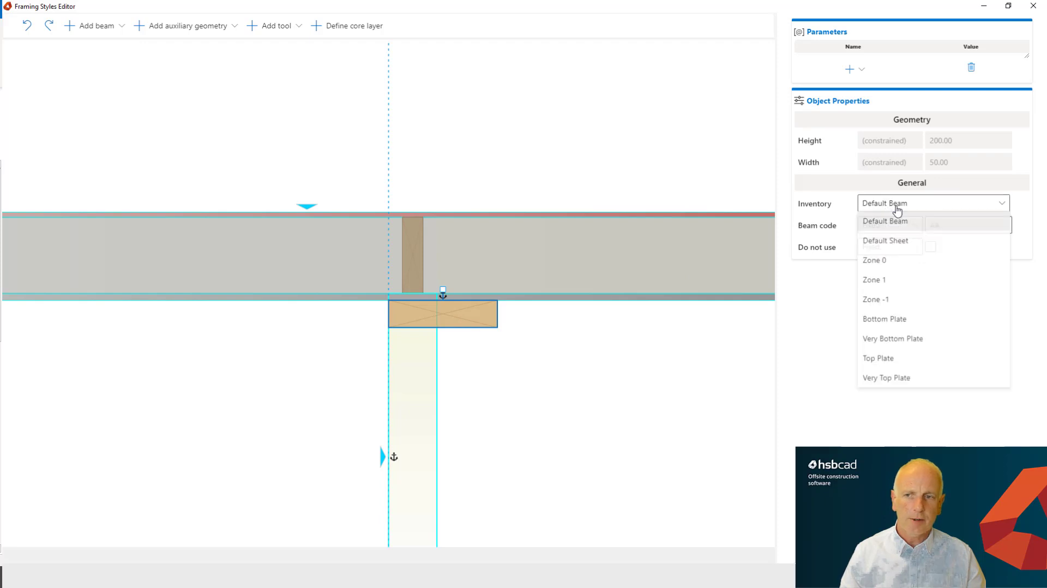
{"action": "left_click", "coordinate": [880, 266]}
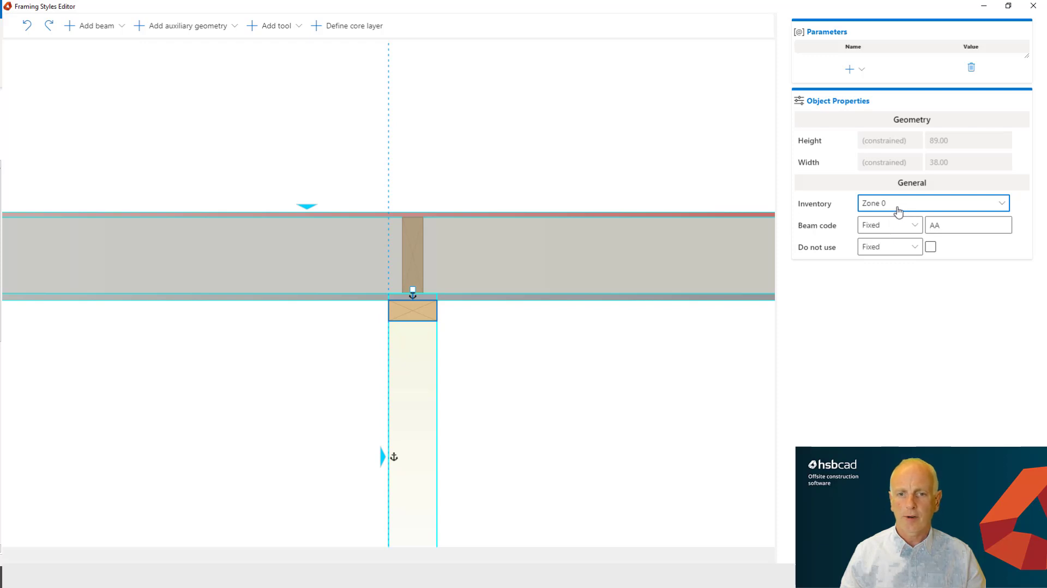
- Shift the existing stud left of the T-junction and add a second stud to its right
{"action": "left_click", "coordinate": [417, 253]}
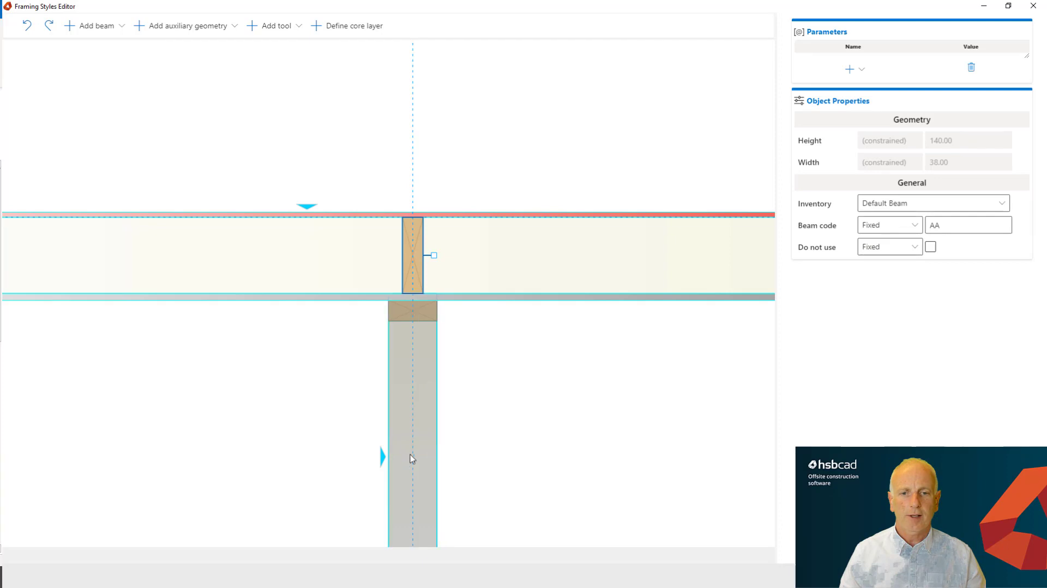
{"action": "left_click_drag", "start_coordinate": [409, 278], "coordinate": [372, 278]}
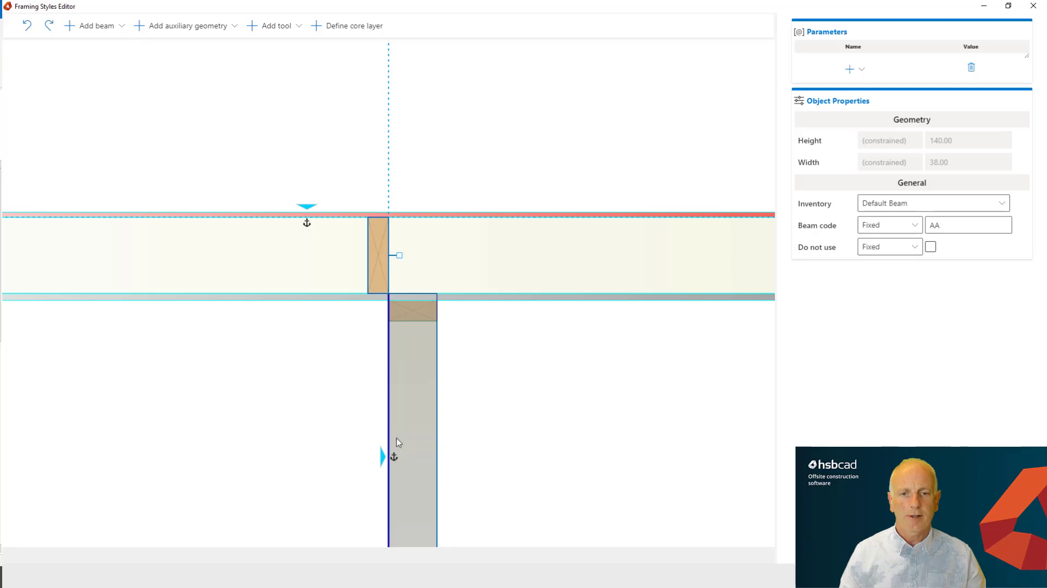
{"action": "left_click", "coordinate": [88, 32]}
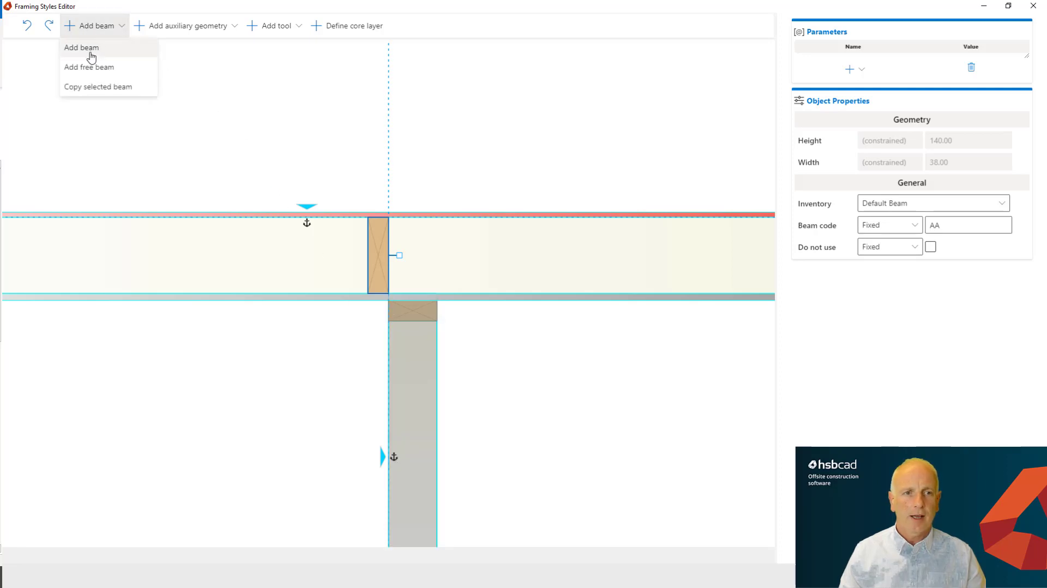
{"action": "left_click", "coordinate": [91, 54]}
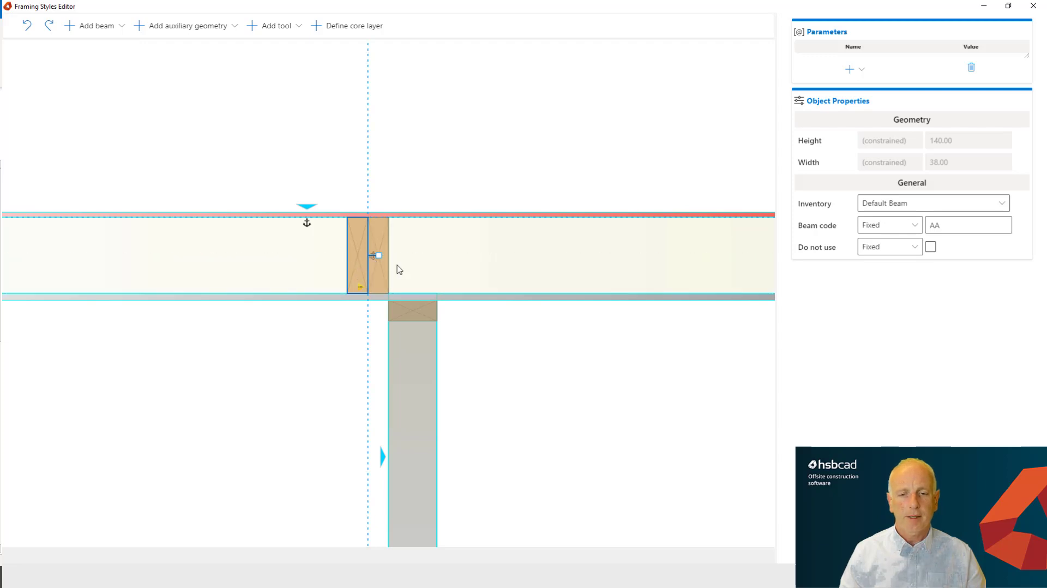
{"action": "left_click_drag", "start_coordinate": [400, 269], "coordinate": [447, 273]}
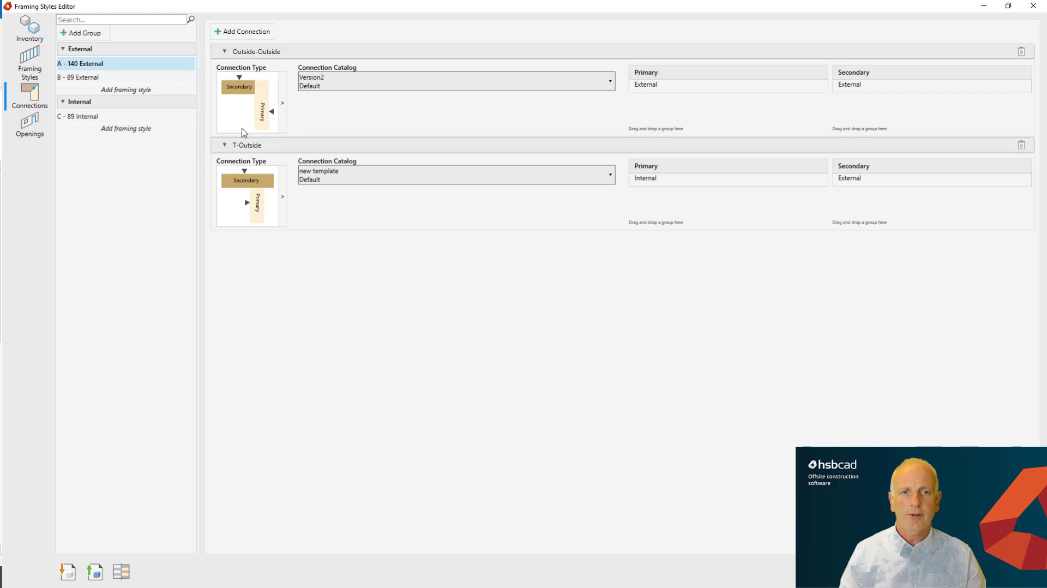
- Review the Outside-Outside connection catalog, leaving it on Version2 Default
{"action": "left_click", "coordinate": [338, 85]}
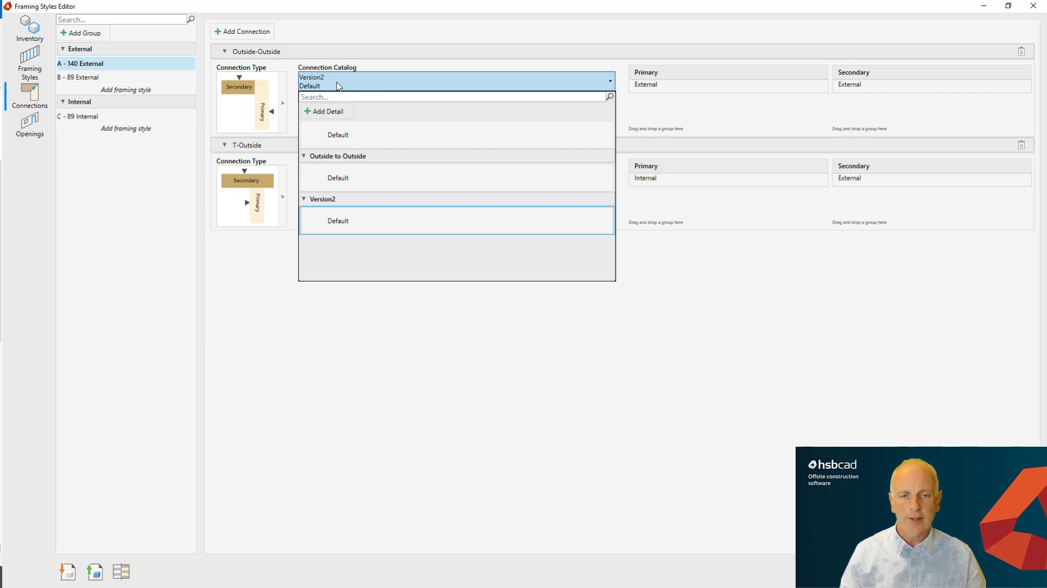
{"action": "left_click", "coordinate": [319, 371]}
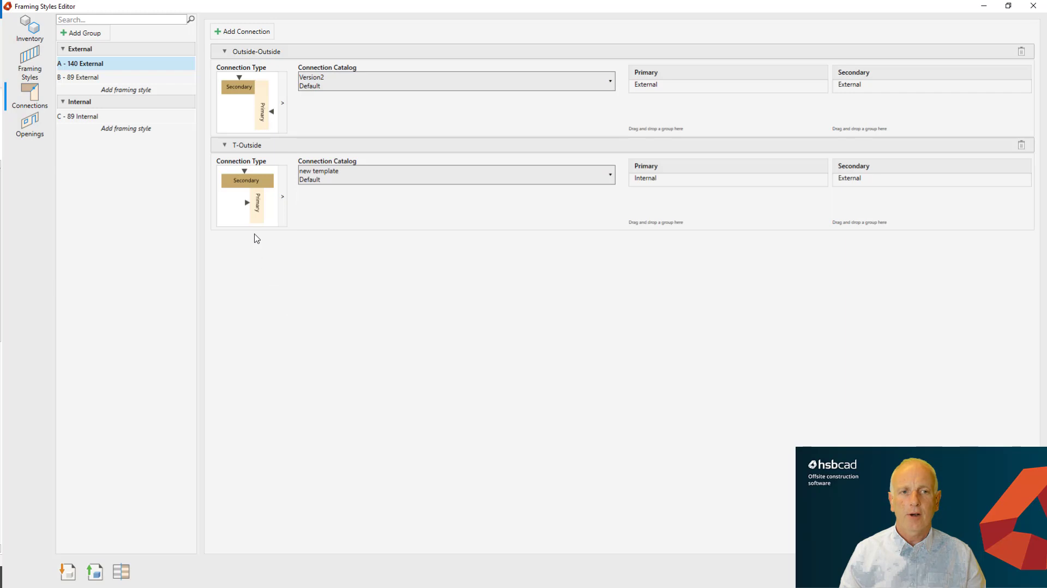